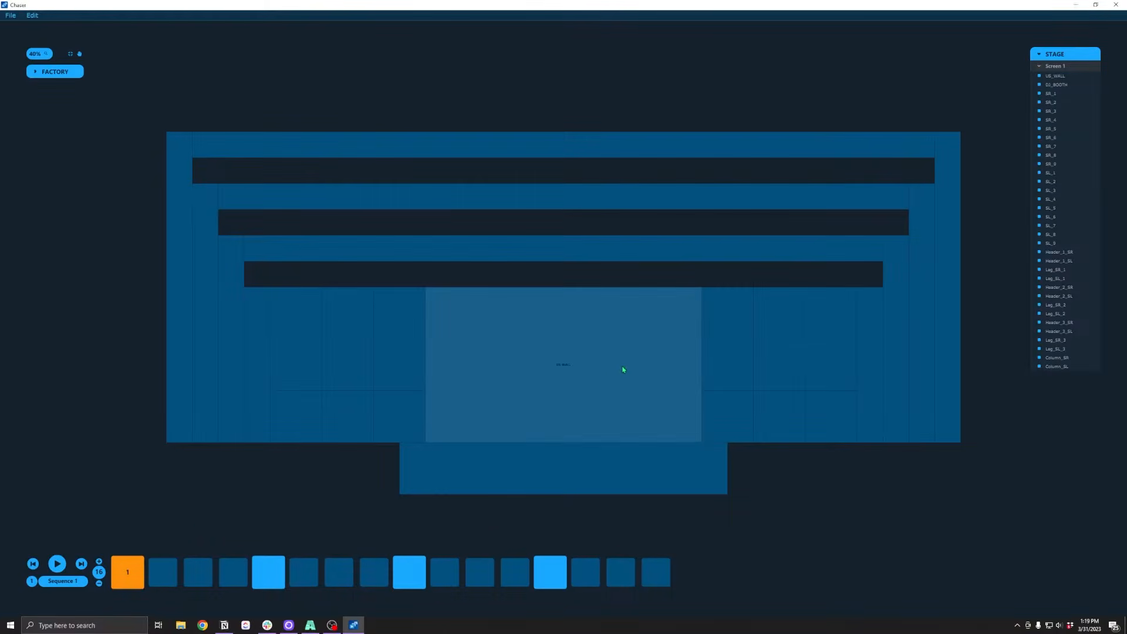
Assign US_WALL and DJ_BOOTH to step 1 of Sequence 1, and the innermost SR and SL panel columns to step 2
{"action": "left_click", "coordinate": [623, 370]}
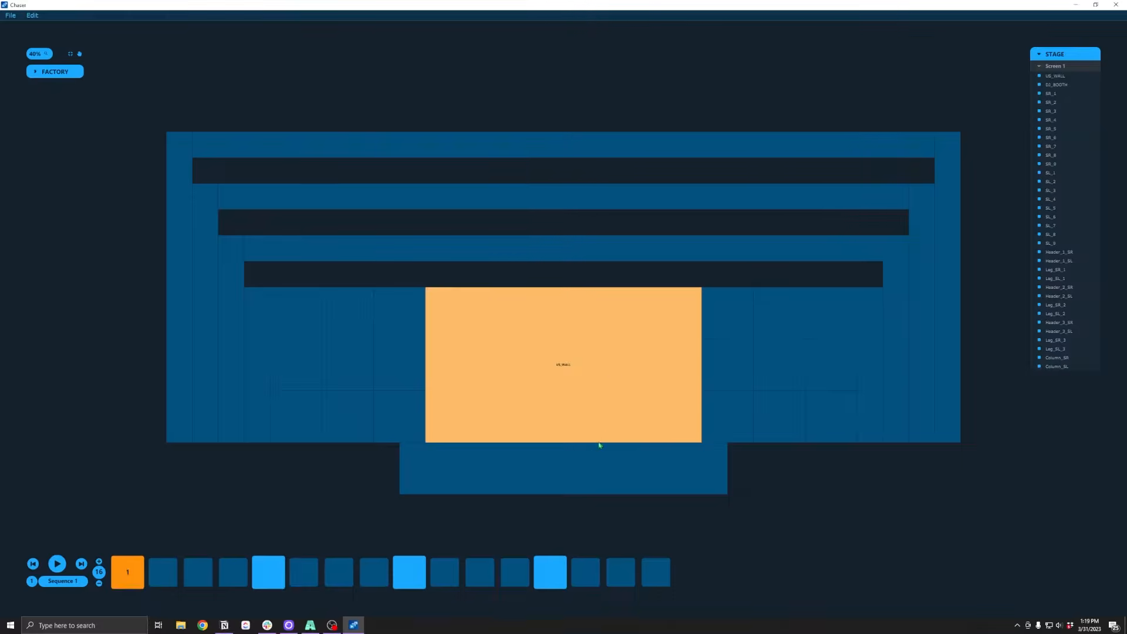
{"action": "left_click", "coordinate": [593, 468]}
{"action": "left_click", "coordinate": [167, 573]}
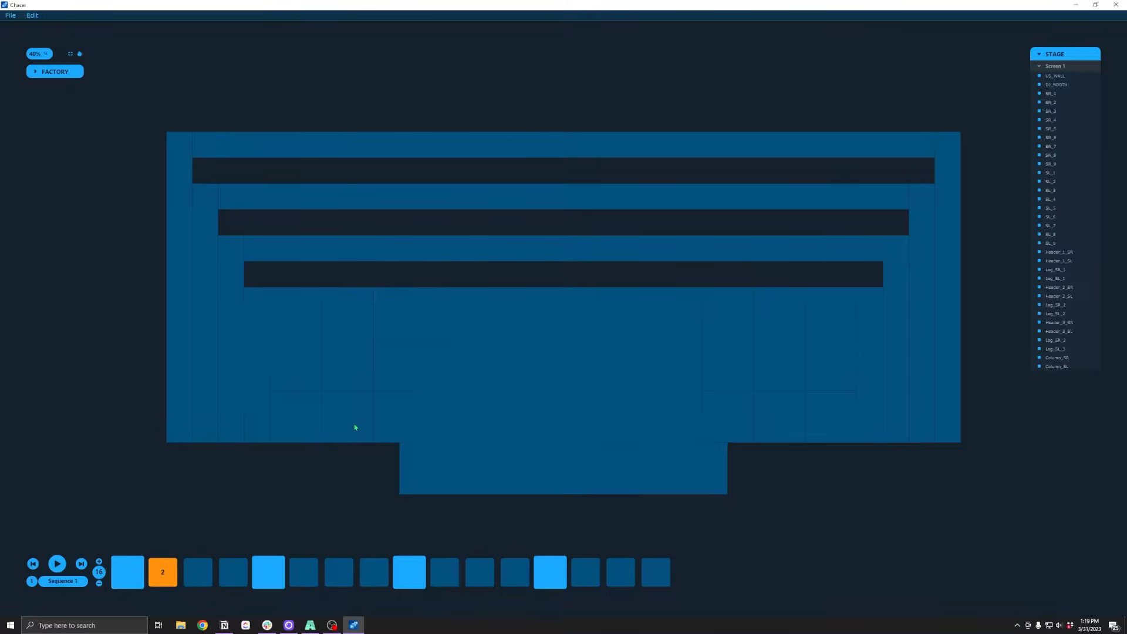
{"action": "mouse_move", "coordinate": [395, 290]}
{"action": "left_mouse_down"}
{"action": "mouse_move", "coordinate": [393, 418]}
{"action": "mouse_move", "coordinate": [423, 427]}
{"action": "left_mouse_up"}
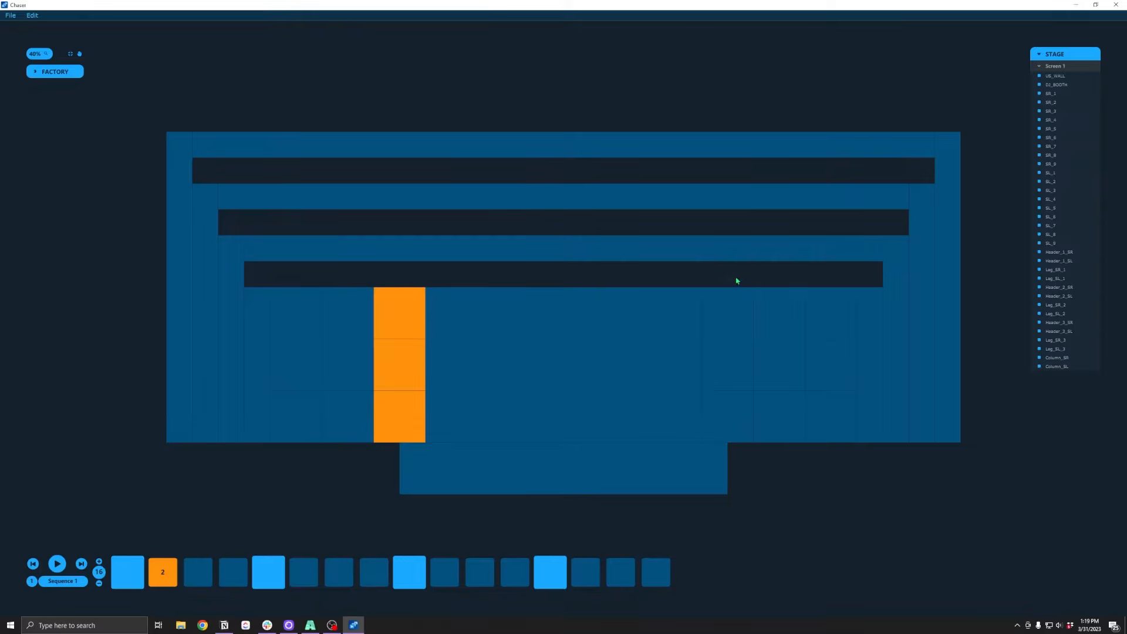
{"action": "left_click_drag", "start_coordinate": [731, 291], "coordinate": [724, 431]}
Assign the middle SR and SL panel columns to step 3 and the outer panel columns to step 4 of Sequence 1
{"action": "left_click", "coordinate": [191, 567]}
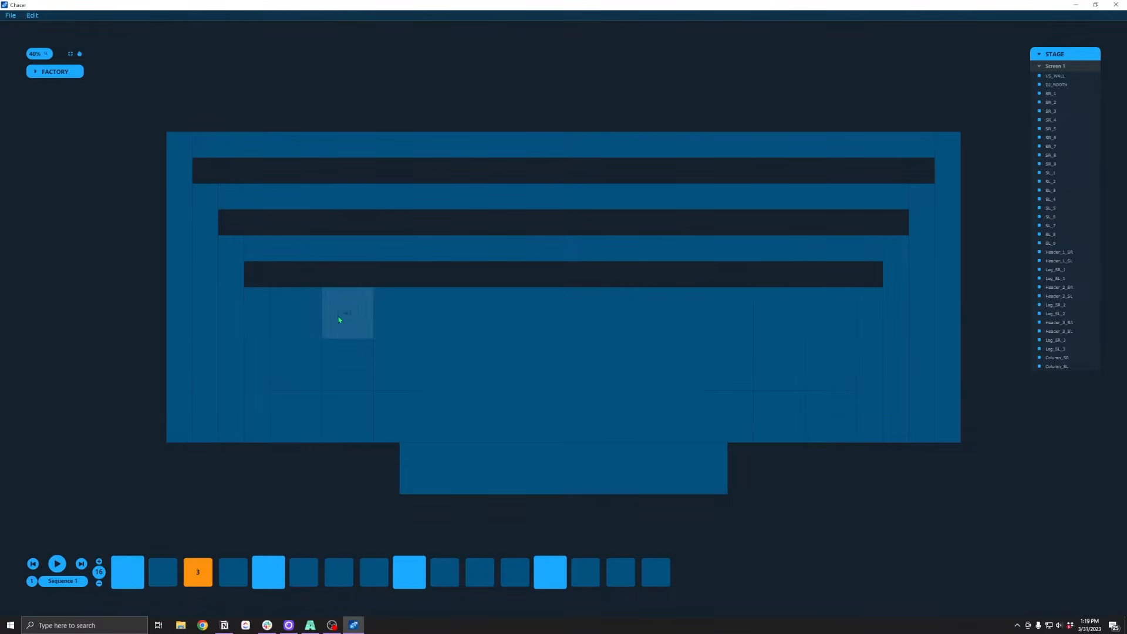
{"action": "mouse_move", "coordinate": [340, 294]}
{"action": "left_mouse_down"}
{"action": "mouse_move", "coordinate": [344, 435]}
{"action": "mouse_move", "coordinate": [367, 433]}
{"action": "left_mouse_up"}
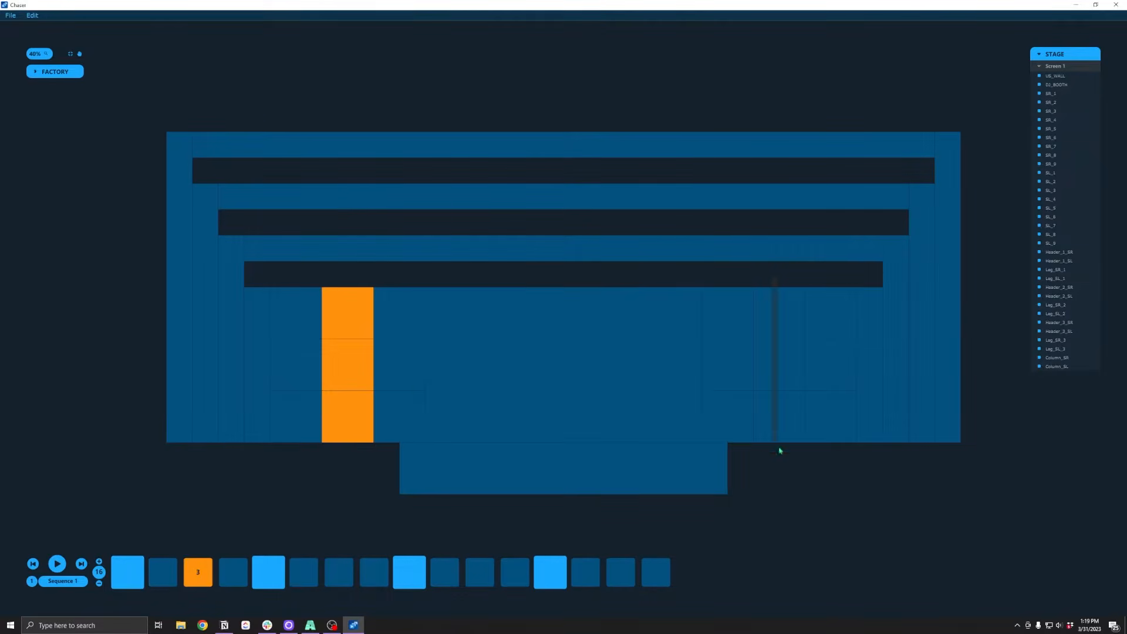
{"action": "left_click_drag", "start_coordinate": [779, 451], "coordinate": [779, 450]}
{"action": "left_click", "coordinate": [233, 573]}
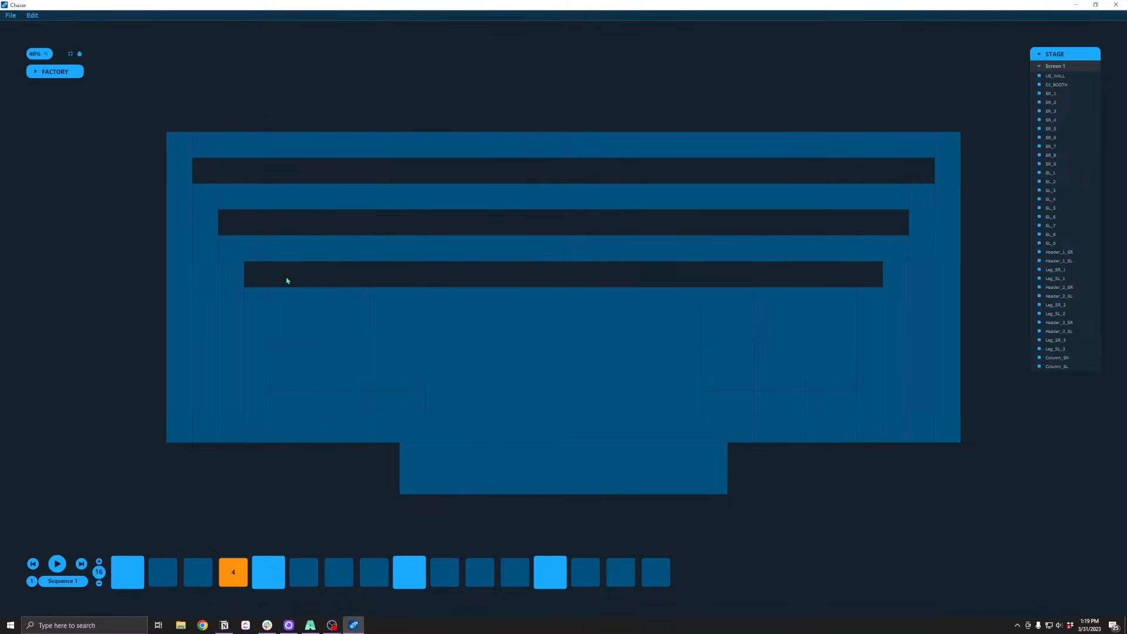
{"action": "left_click_drag", "start_coordinate": [304, 428], "coordinate": [304, 432]}
{"action": "left_click_drag", "start_coordinate": [832, 322], "coordinate": [830, 434]}
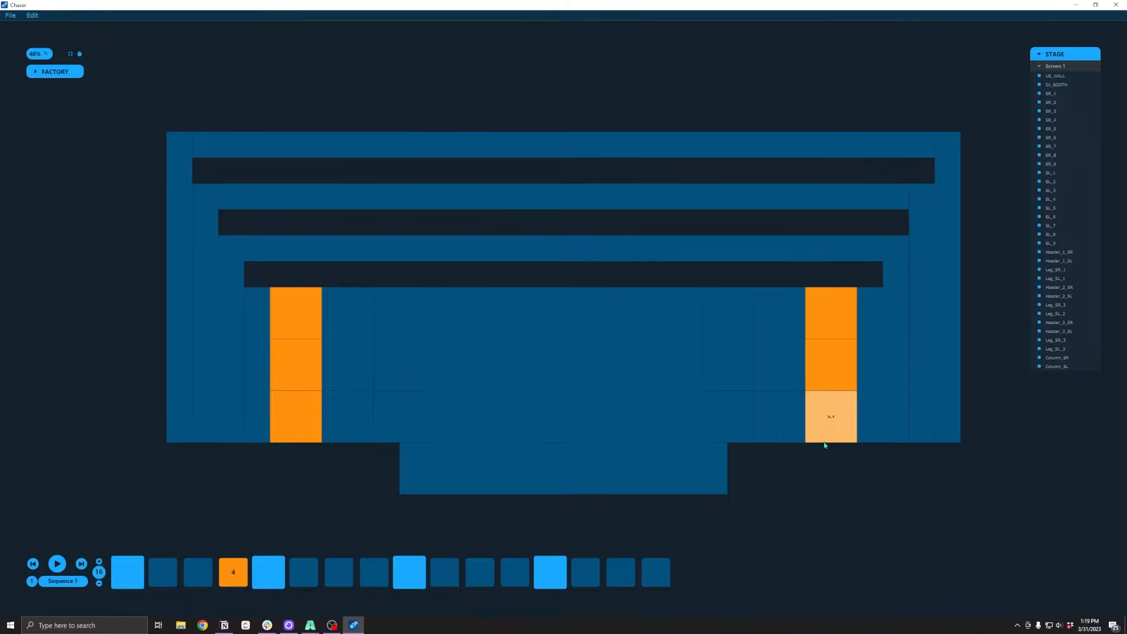
{"action": "left_click", "coordinate": [134, 584]}
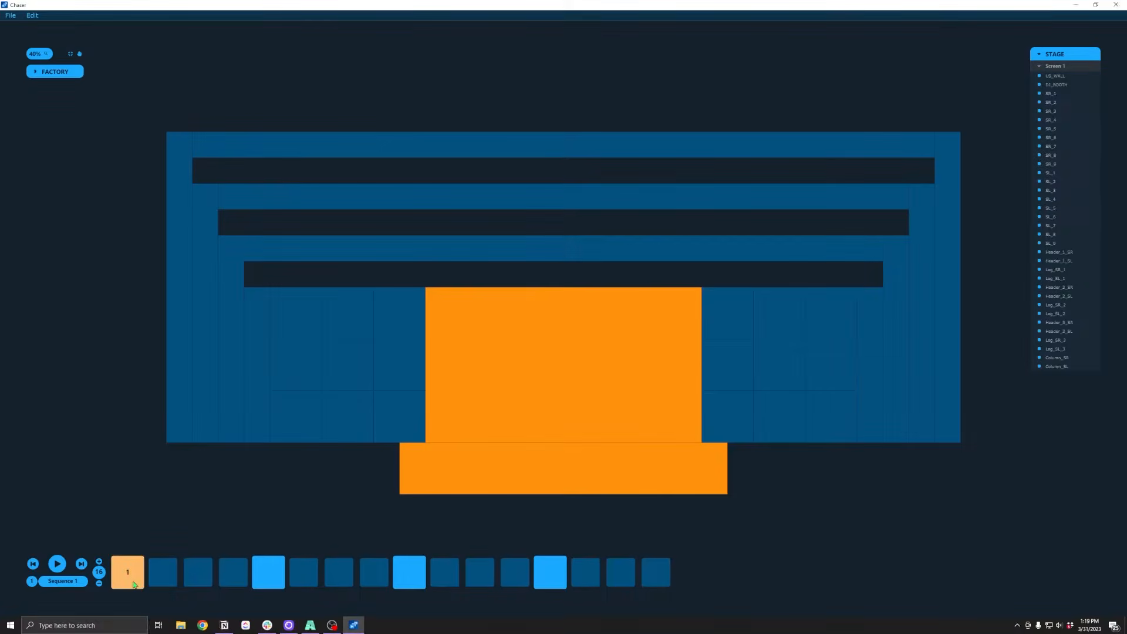
{"action": "key", "text": "Right"}
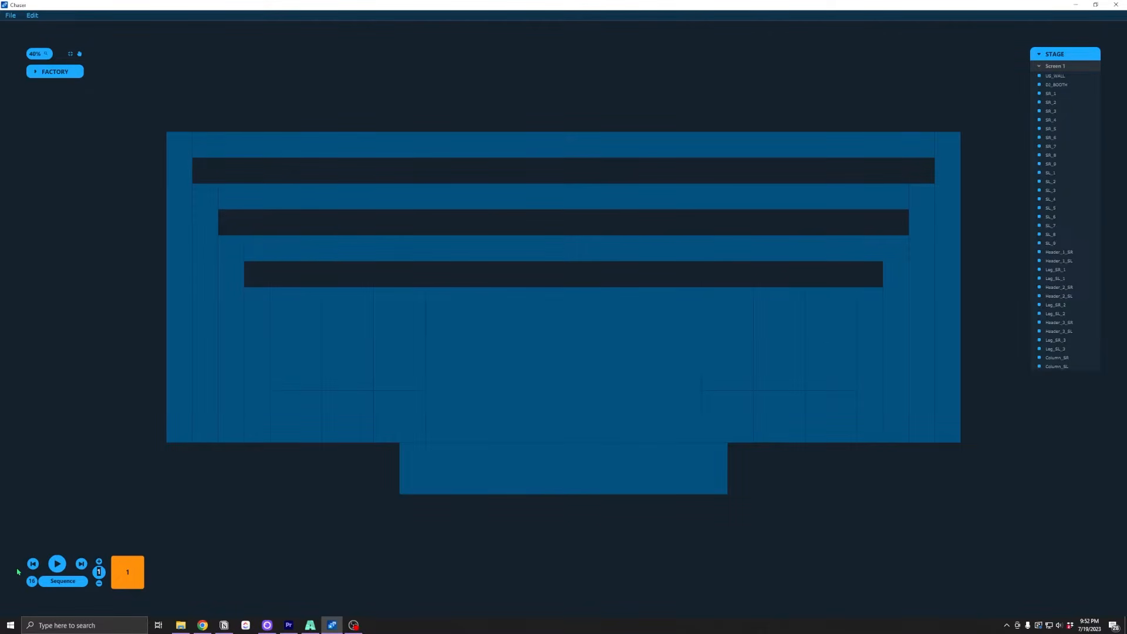
Set the sequence's step count to 1024
{"action": "type", "text": "1024"}
{"action": "key", "text": "Return"}
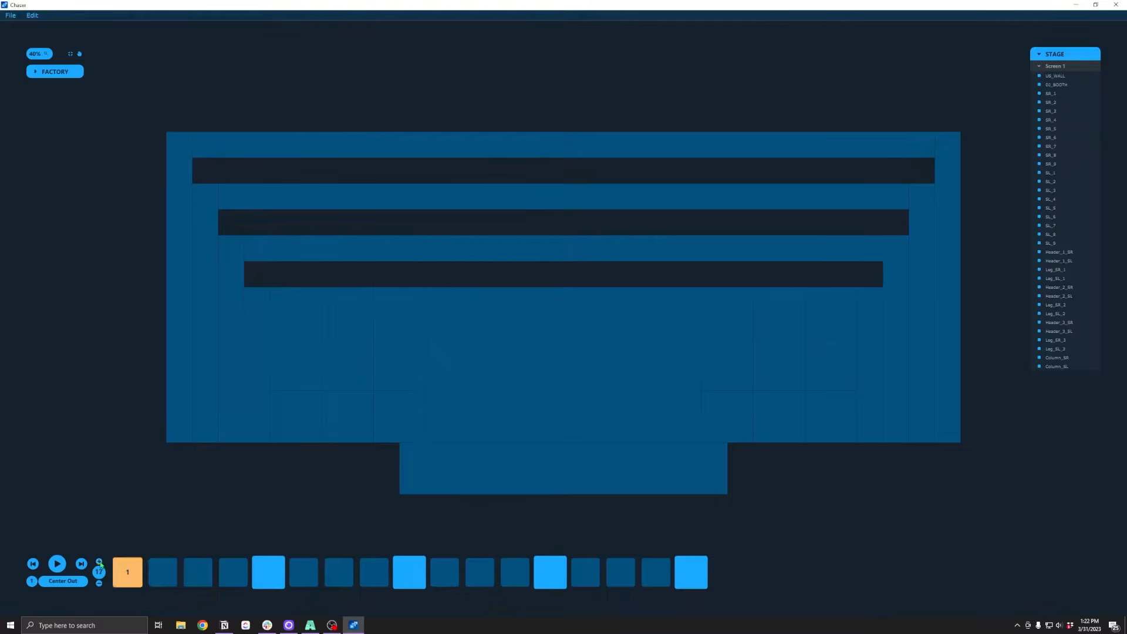
Raise the Center Out sequence's step count to 20 and bring it back down to 16
{"action": "left_click", "coordinate": [99, 562]}
{"action": "left_click", "coordinate": [100, 562]}
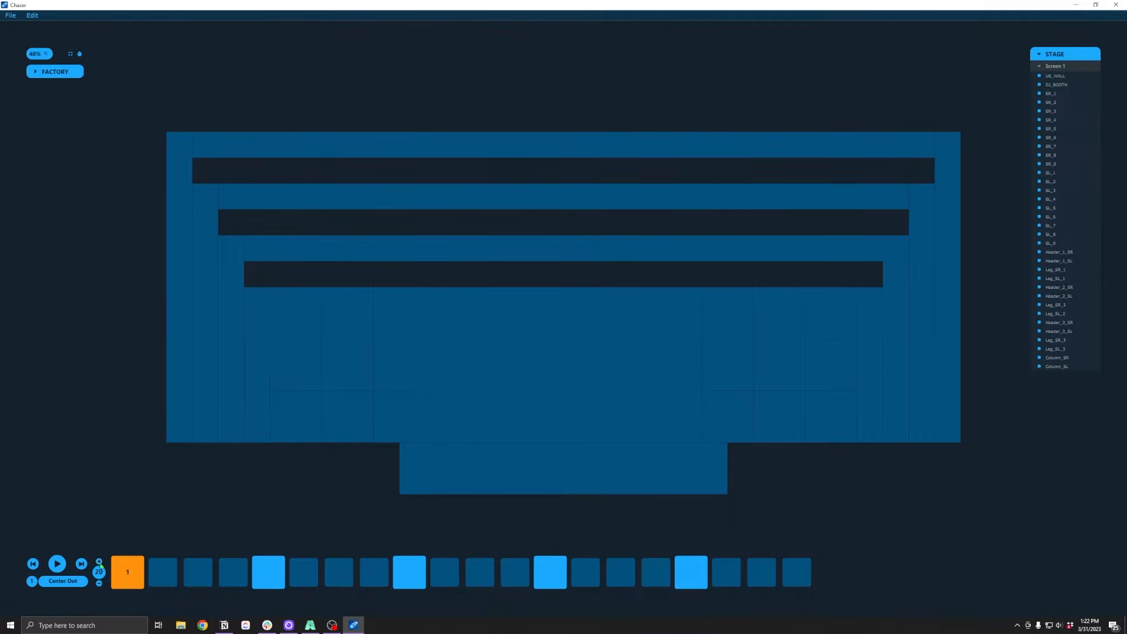
{"action": "left_click", "coordinate": [100, 585]}
{"action": "left_click", "coordinate": [100, 585]}
{"action": "left_click", "coordinate": [100, 584]}
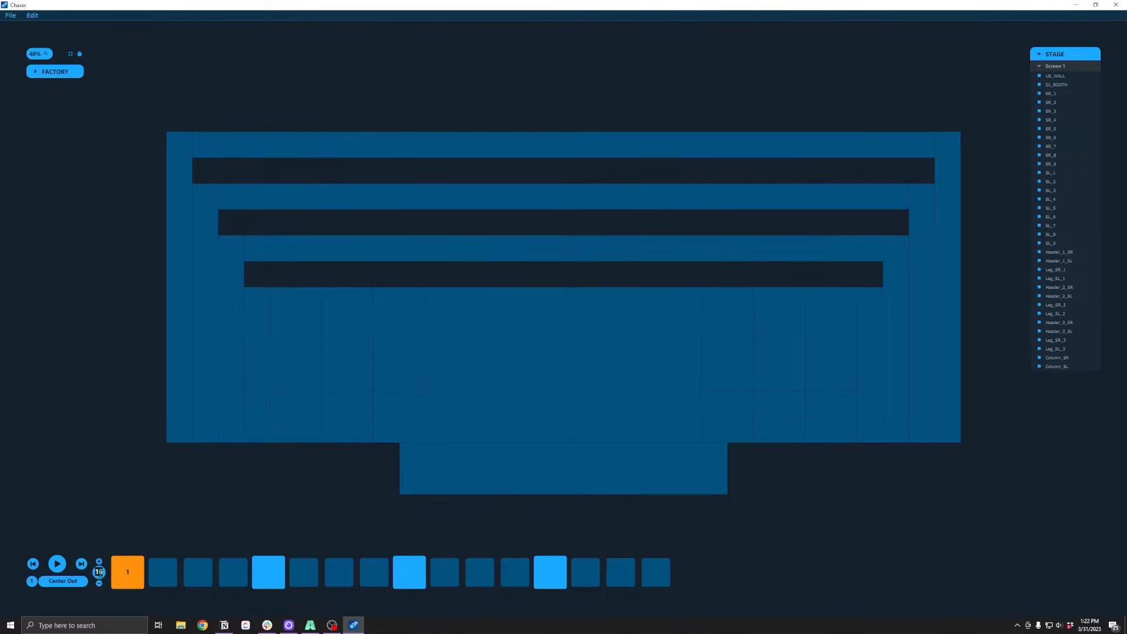
Try a length of 32 steps for the Center Out sequence and undo the change
{"action": "key", "text": "Return"}
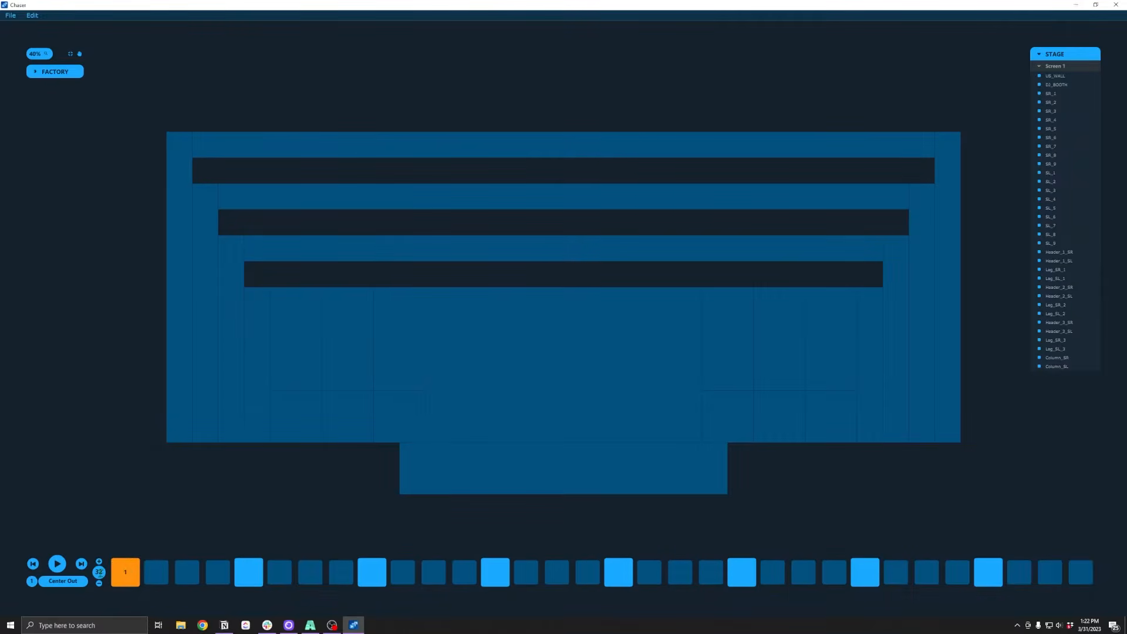
{"action": "key", "text": "ctrl+z"}
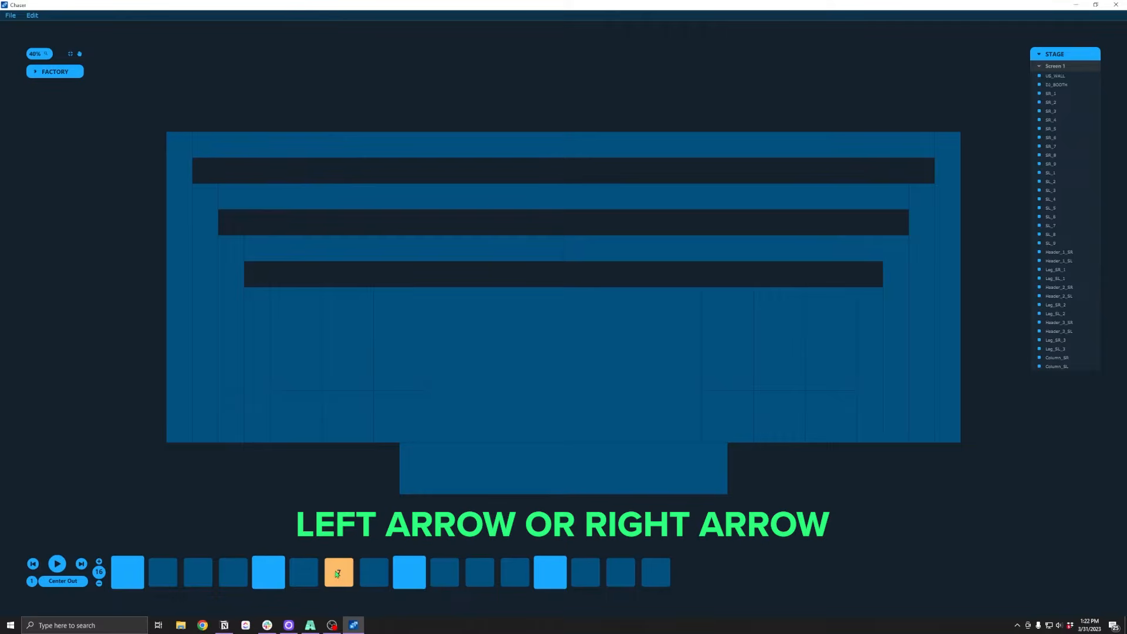
Move backward and forward through the Center Out sequence's steps, starting from step 7
{"action": "key", "text": "Left"}
{"action": "key", "text": "Left"}
{"action": "key", "text": "Left"}
{"action": "key", "text": "Left"}
{"action": "key", "text": "Left"}
{"action": "key", "text": "Left"}
{"action": "key", "text": "Right"}
{"action": "key", "text": "Right"}
{"action": "key", "text": "Right"}
{"action": "key", "text": "Right"}
{"action": "key", "text": "Right"}
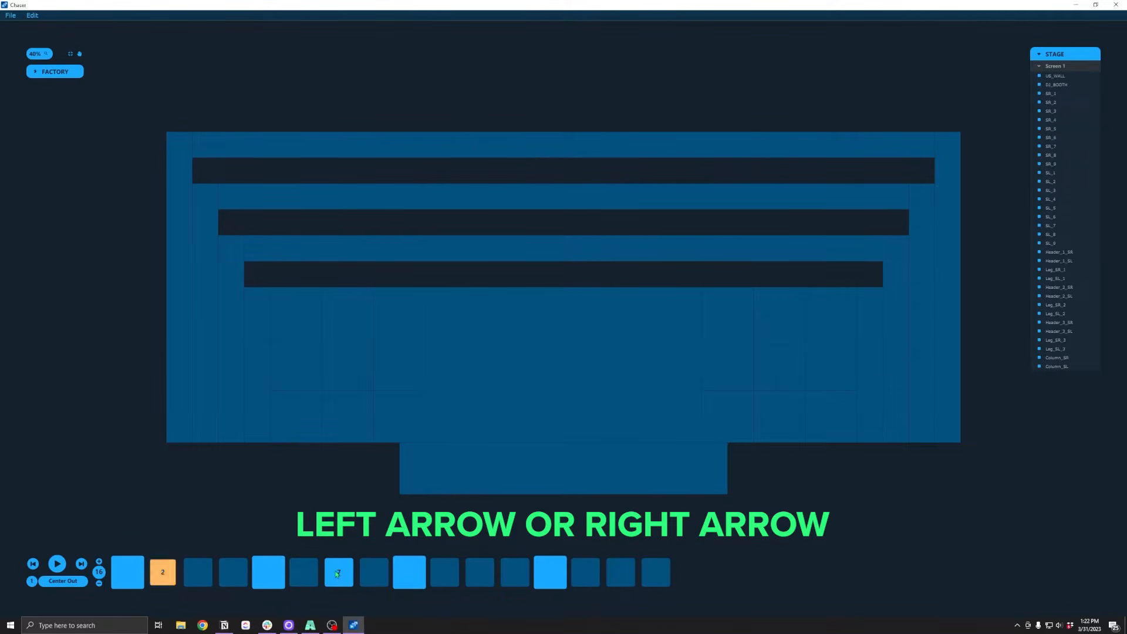
{"action": "key", "text": "Left"}
{"action": "key", "text": "Left"}
{"action": "key", "text": "Left"}
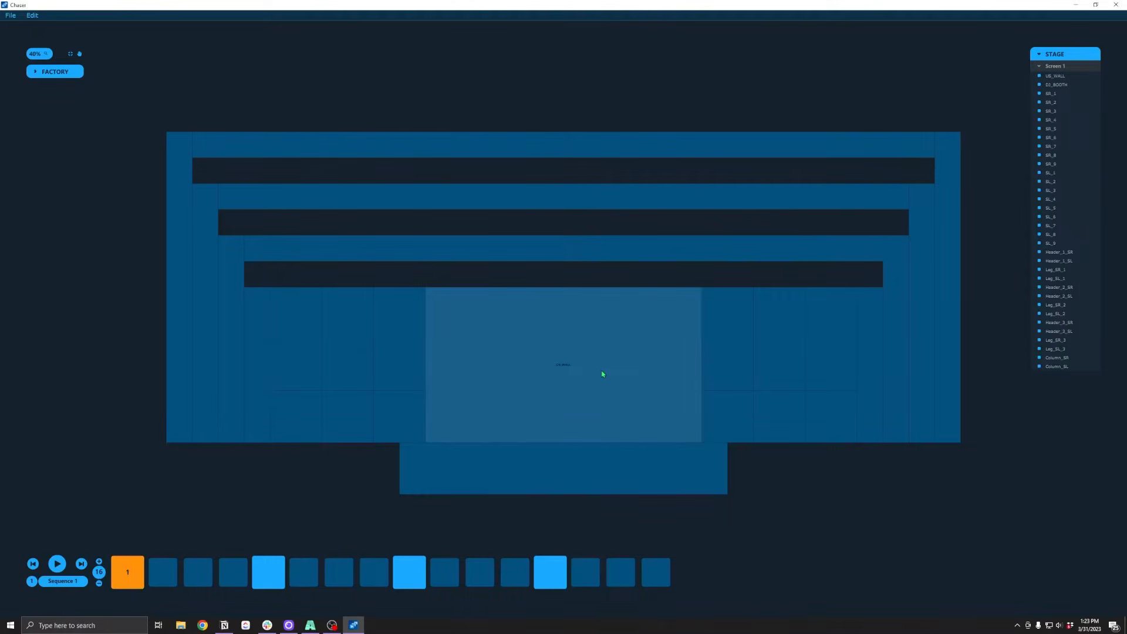
Light US_WALL and DJ_BOOTH in step 1 of Sequence 1, and the three inner SR and three inner SL panels in step 2
{"action": "left_click", "coordinate": [582, 360]}
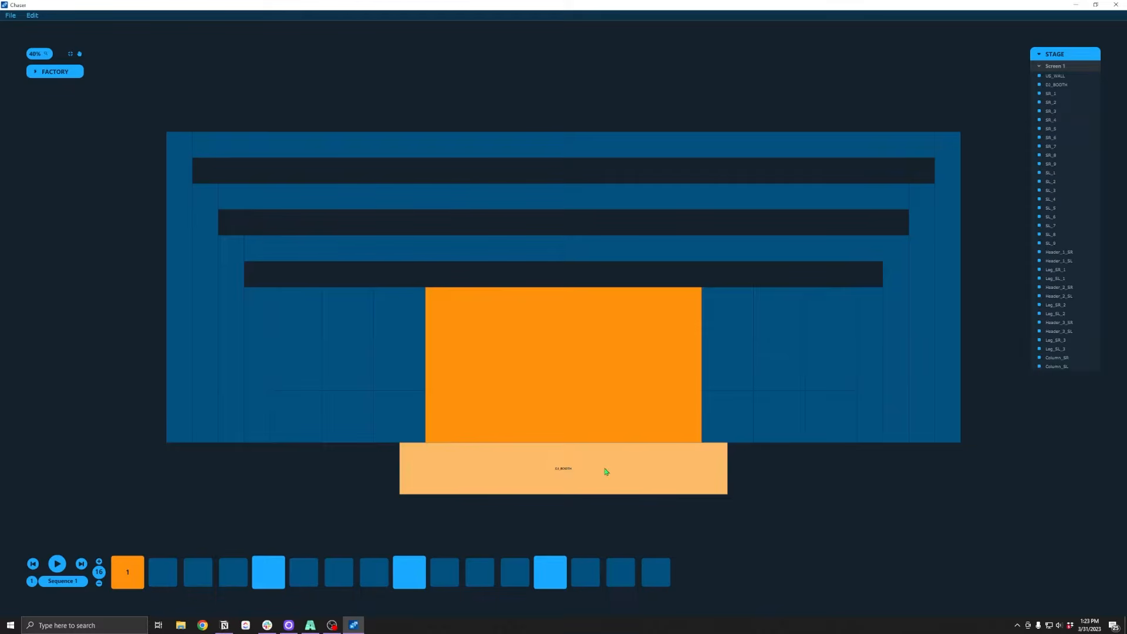
{"action": "left_click", "coordinate": [605, 471]}
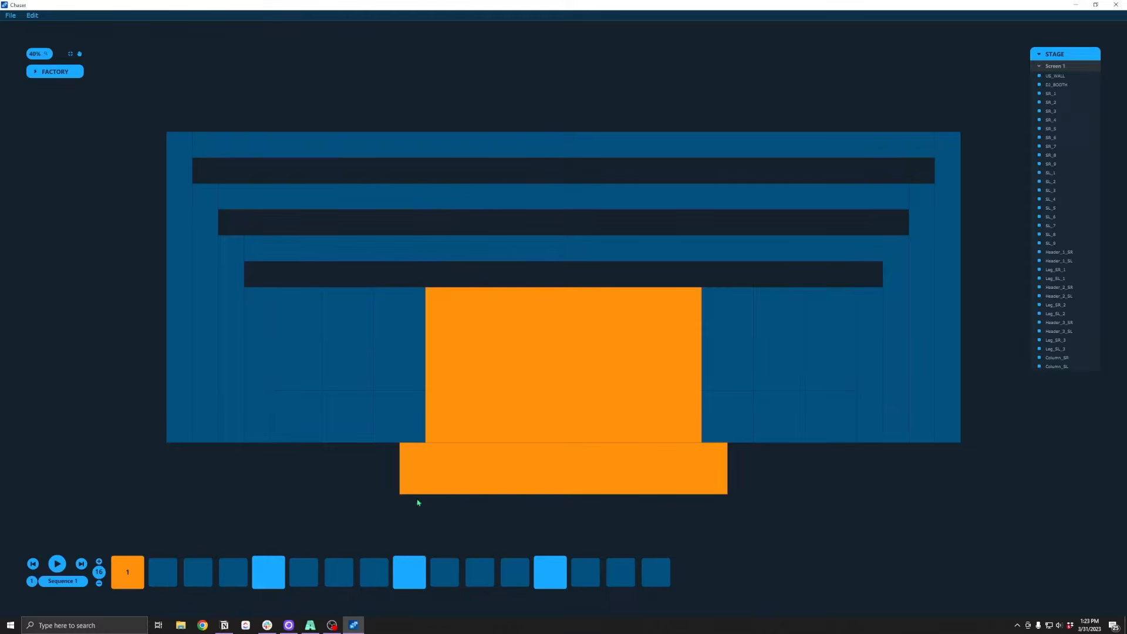
{"action": "left_click", "coordinate": [163, 573]}
{"action": "left_click", "coordinate": [405, 320]}
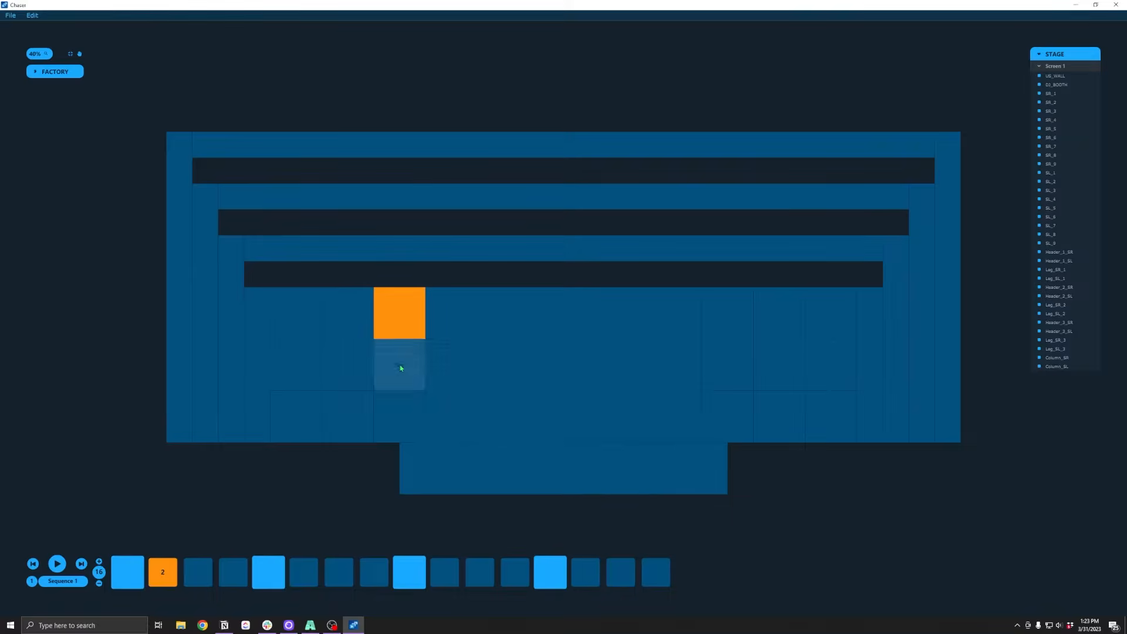
{"action": "left_click", "coordinate": [401, 368]}
{"action": "left_click", "coordinate": [394, 424]}
{"action": "left_click", "coordinate": [721, 320]}
{"action": "left_click", "coordinate": [723, 362]}
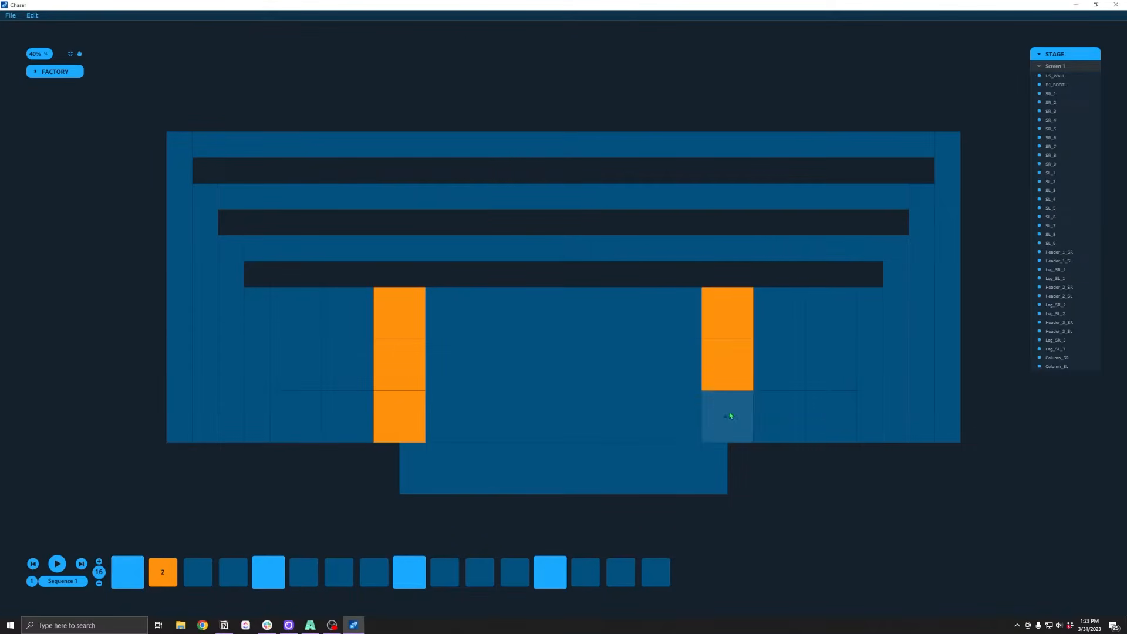
{"action": "left_click", "coordinate": [730, 416]}
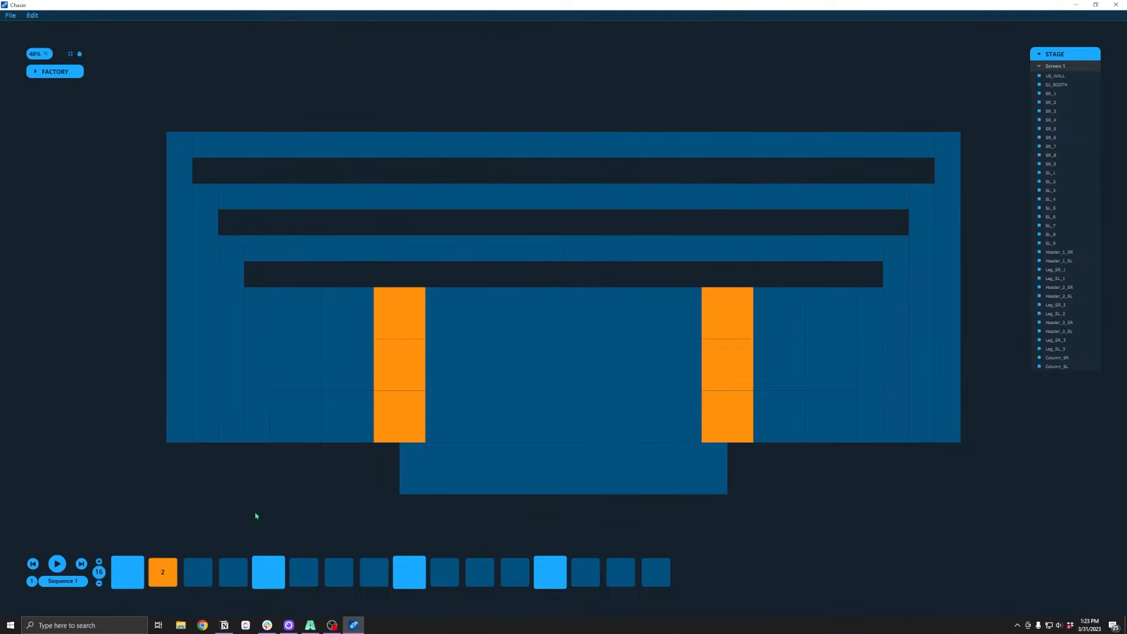
Light the middle column of three SR panels and the matching middle SL column in step 3
{"action": "left_click", "coordinate": [206, 572]}
{"action": "left_click", "coordinate": [351, 364]}
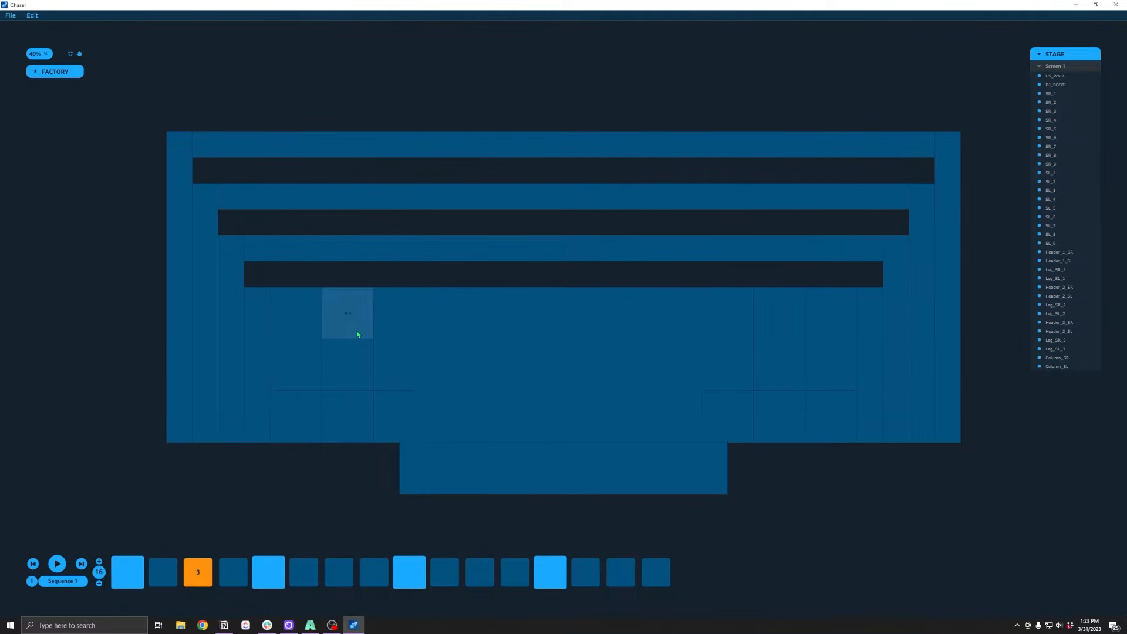
{"action": "left_click", "coordinate": [356, 317]}
{"action": "left_click", "coordinate": [346, 405]}
{"action": "left_click", "coordinate": [772, 311]}
{"action": "left_click", "coordinate": [777, 369]}
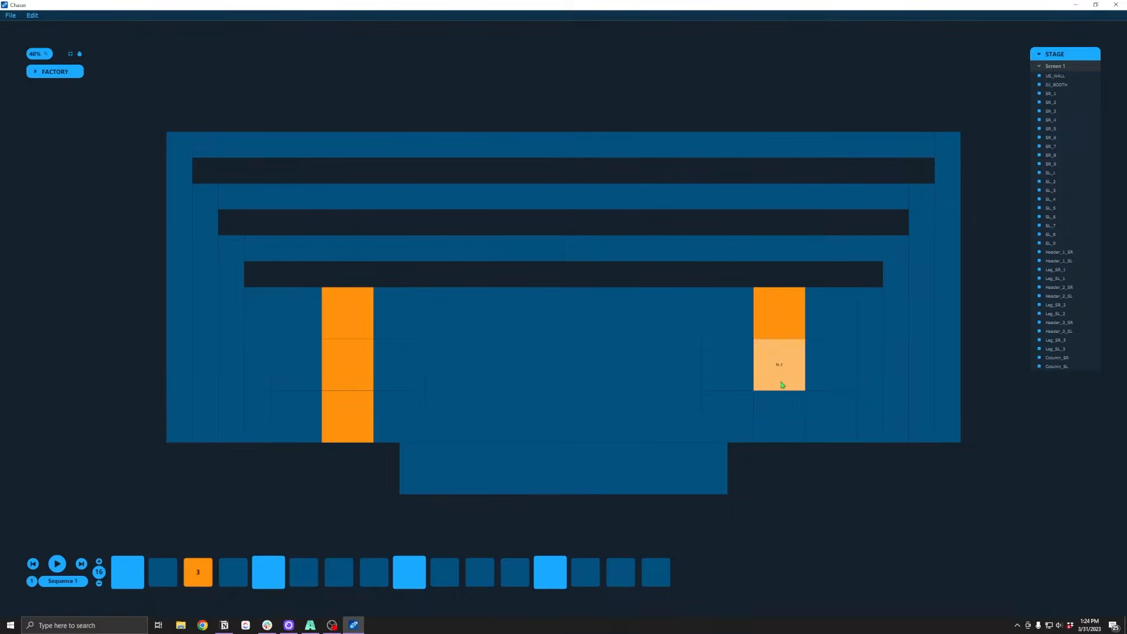
{"action": "left_click", "coordinate": [779, 417]}
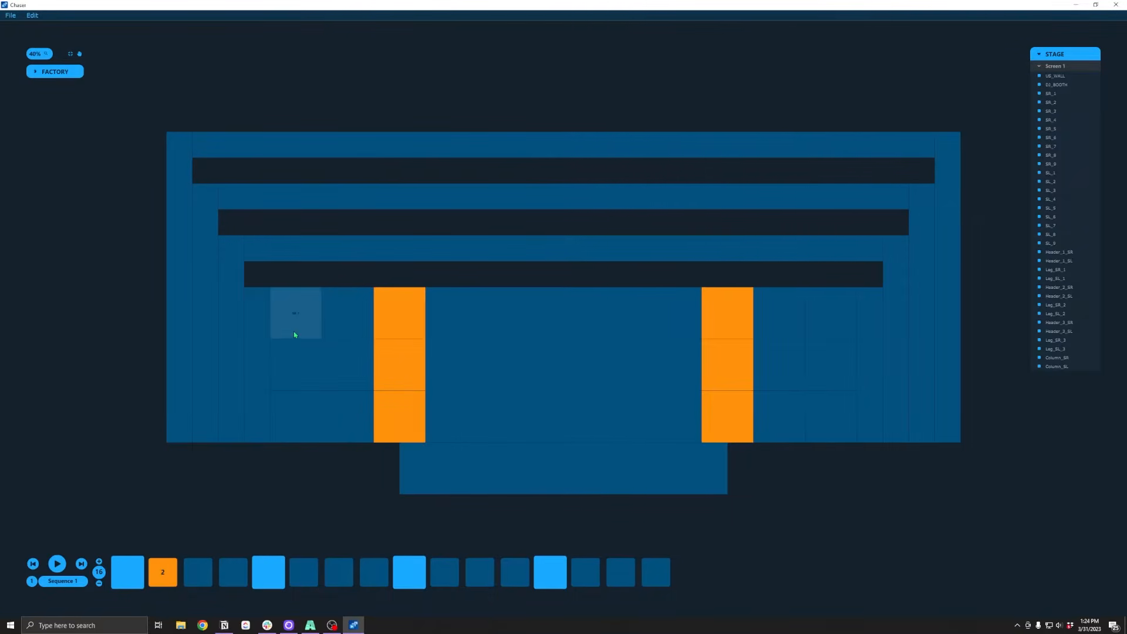
Light the outer column of three SR panels and the matching outer SL column in step 4
{"action": "left_click", "coordinate": [233, 571]}
{"action": "left_click", "coordinate": [297, 320]}
{"action": "left_click", "coordinate": [296, 364]}
{"action": "left_click", "coordinate": [296, 416]}
{"action": "left_click", "coordinate": [828, 314]}
{"action": "left_click", "coordinate": [825, 367]}
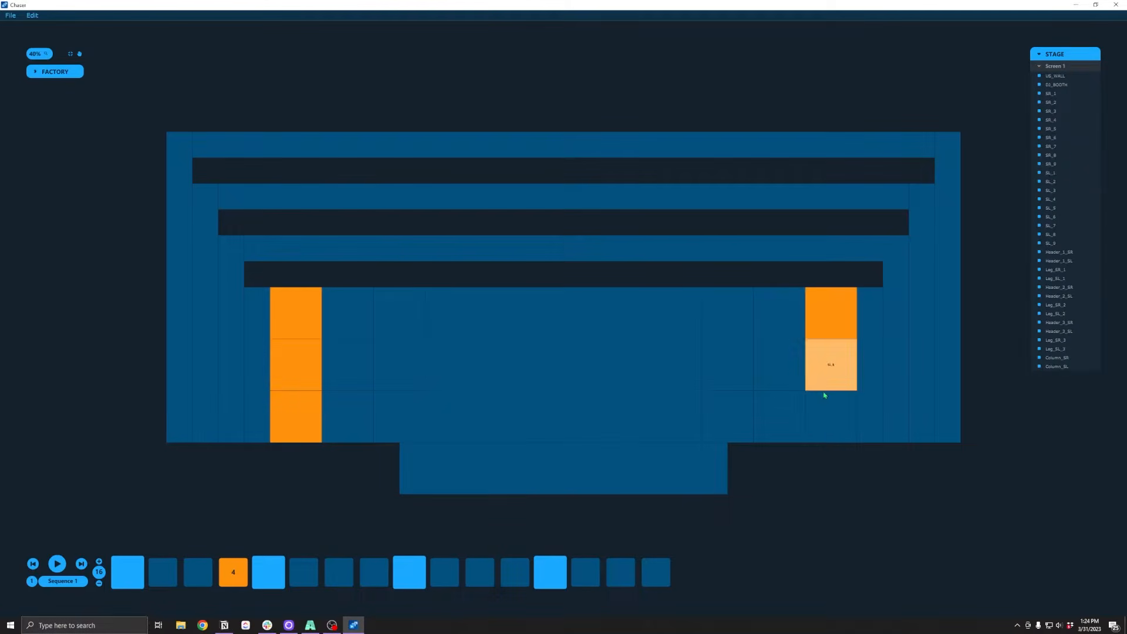
{"action": "left_click", "coordinate": [822, 417]}
Light Column_SR and Column_SL in step 5
{"action": "left_click", "coordinate": [268, 572]}
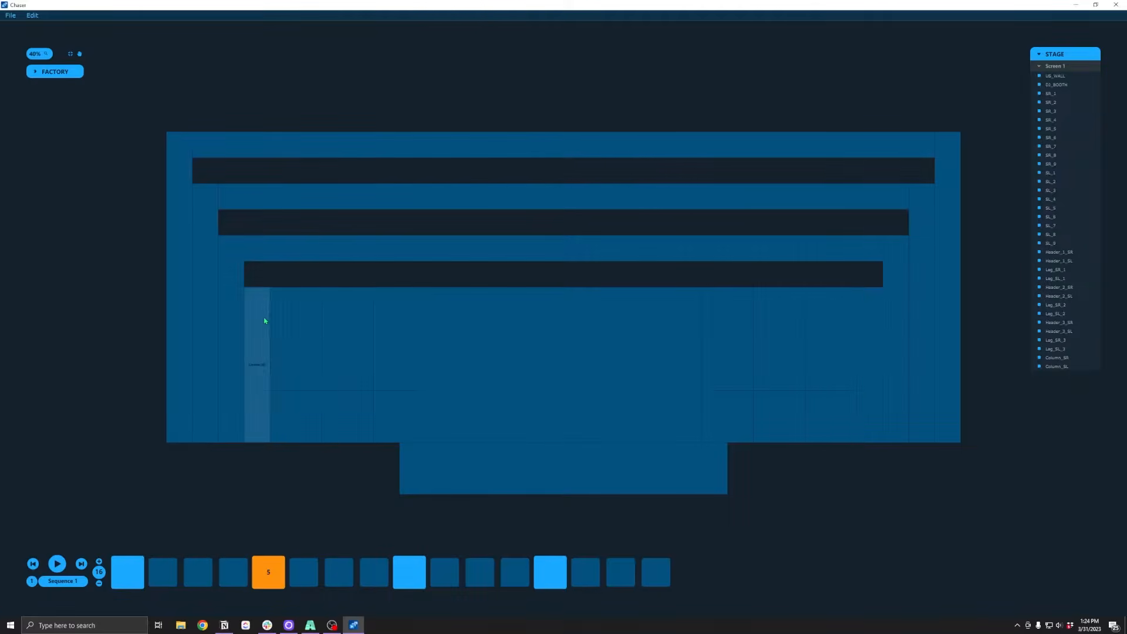
{"action": "left_click", "coordinate": [260, 326]}
{"action": "left_click", "coordinate": [868, 335]}
Light the innermost arch in step 6, covering both its header halves and both its legs
{"action": "left_click", "coordinate": [309, 572]}
{"action": "left_click", "coordinate": [231, 315]}
{"action": "left_click", "coordinate": [281, 249]}
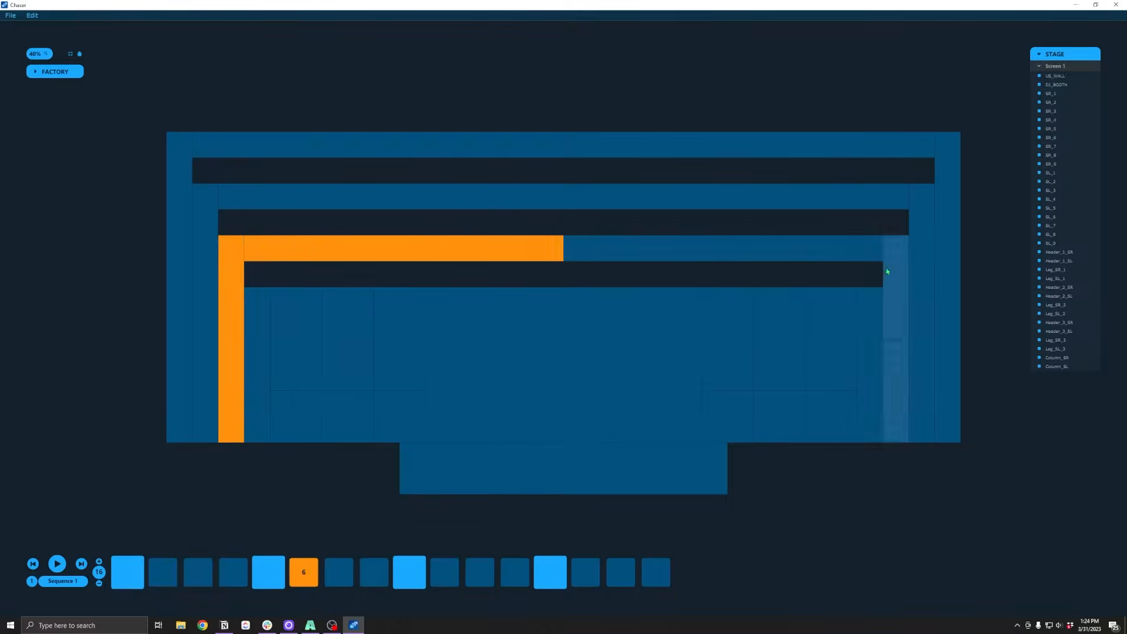
{"action": "left_click", "coordinate": [872, 251]}
{"action": "left_click", "coordinate": [892, 269]}
Light the middle arch's two header halves and two legs in step 7
{"action": "left_click", "coordinate": [345, 565]}
{"action": "left_click", "coordinate": [209, 235]}
{"action": "left_click", "coordinate": [387, 196]}
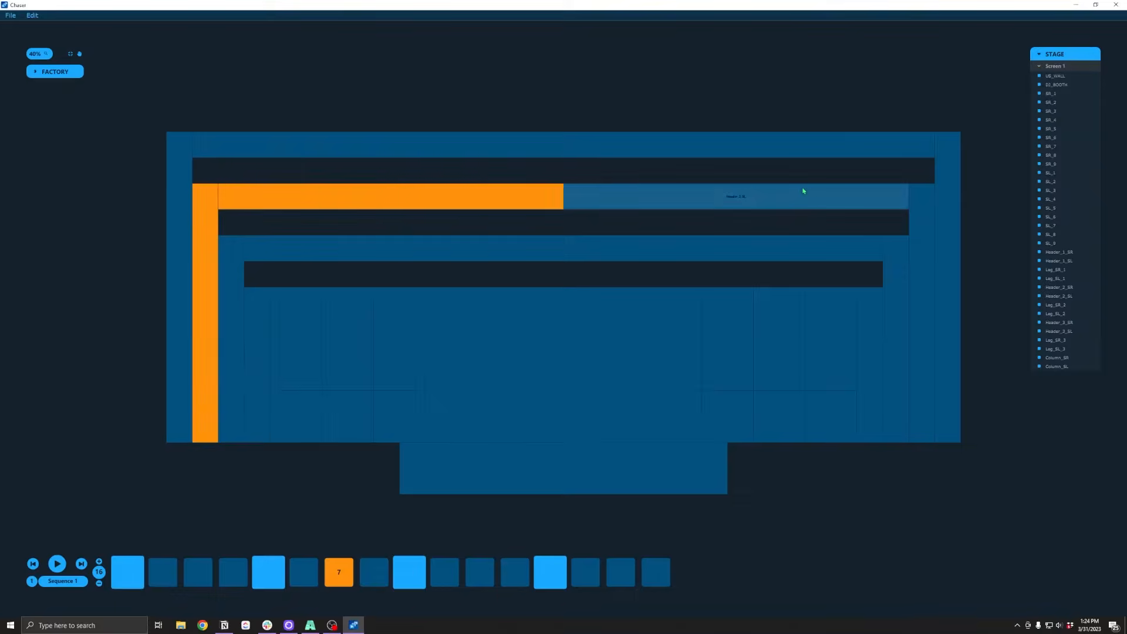
{"action": "left_click", "coordinate": [802, 194]}
{"action": "left_click", "coordinate": [922, 223]}
Light the outermost arch's header halves and legs in step 8
{"action": "left_click", "coordinate": [378, 573]}
{"action": "left_click", "coordinate": [176, 282]}
{"action": "left_click", "coordinate": [364, 144]}
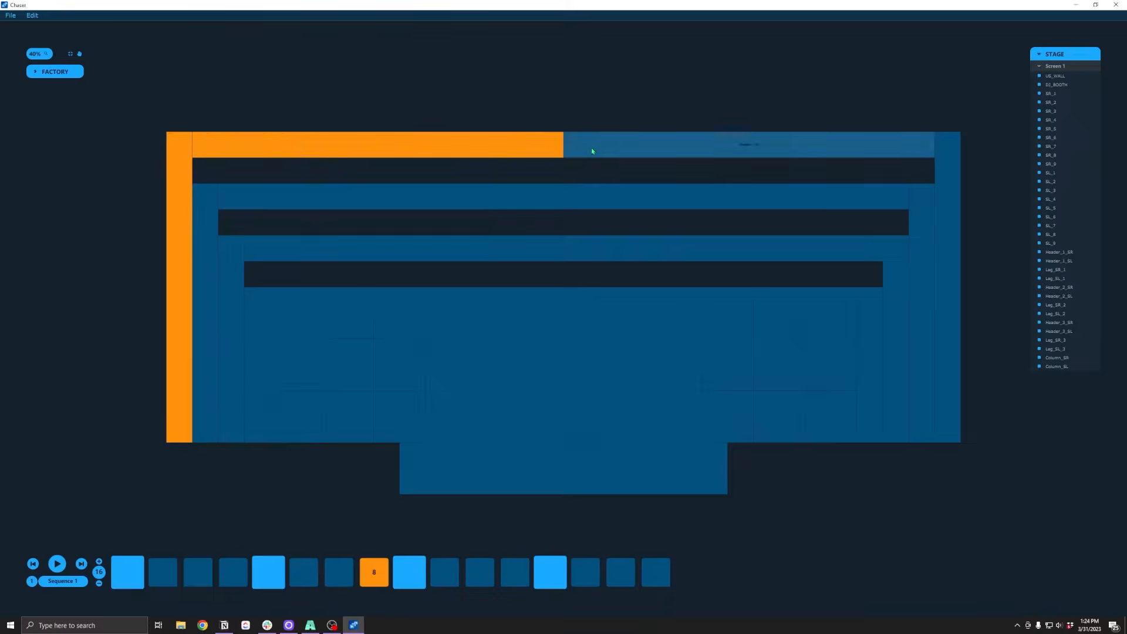
{"action": "left_click", "coordinate": [591, 148]}
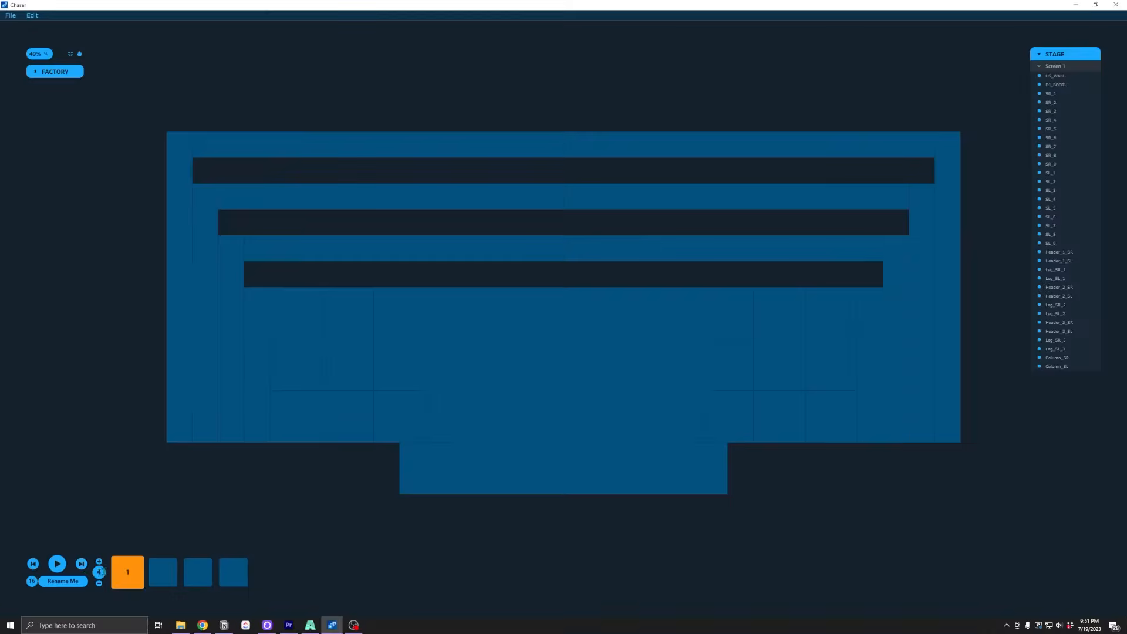
Increase the Rename Me sequence's step count to 8 and on to 16
{"action": "left_click", "coordinate": [98, 561]}
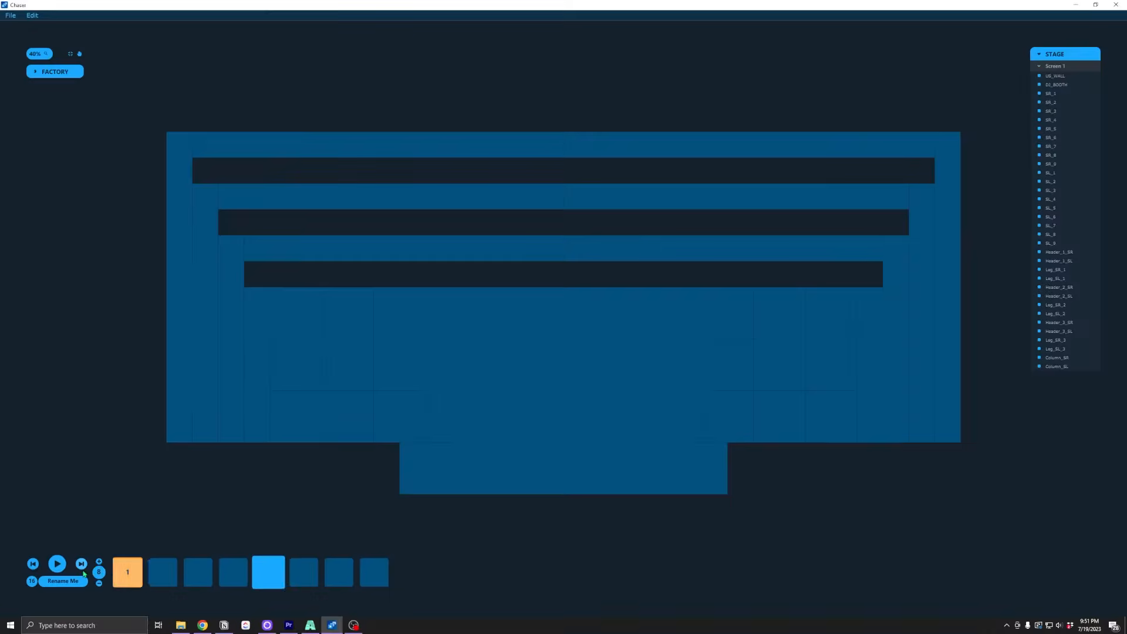
{"action": "left_click", "coordinate": [99, 561]}
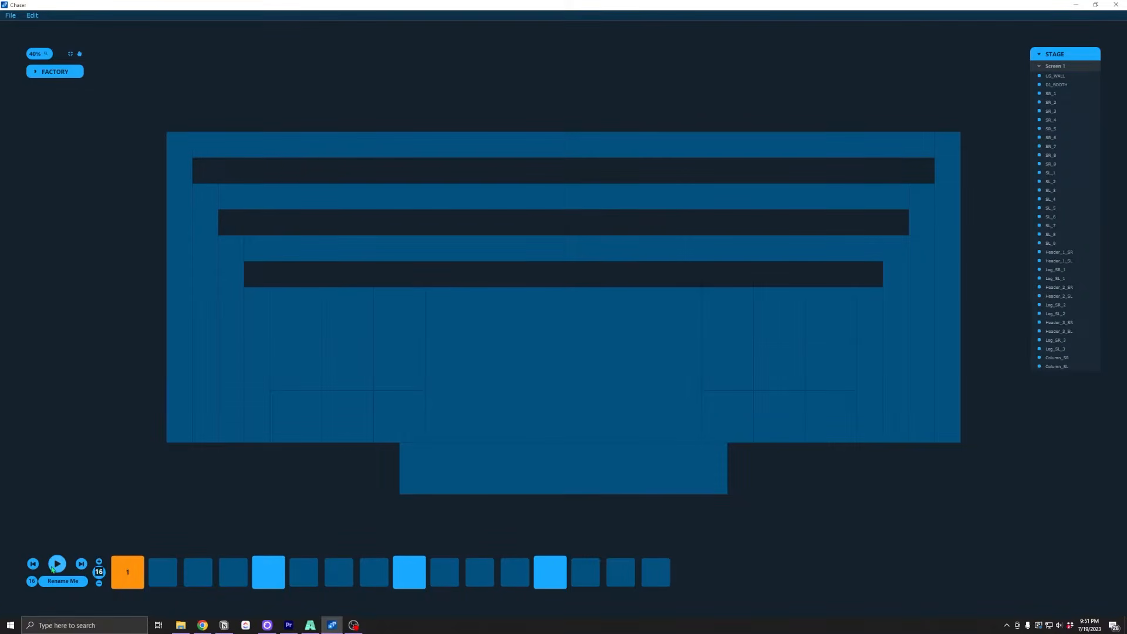
{"action": "left_click", "coordinate": [99, 562]}
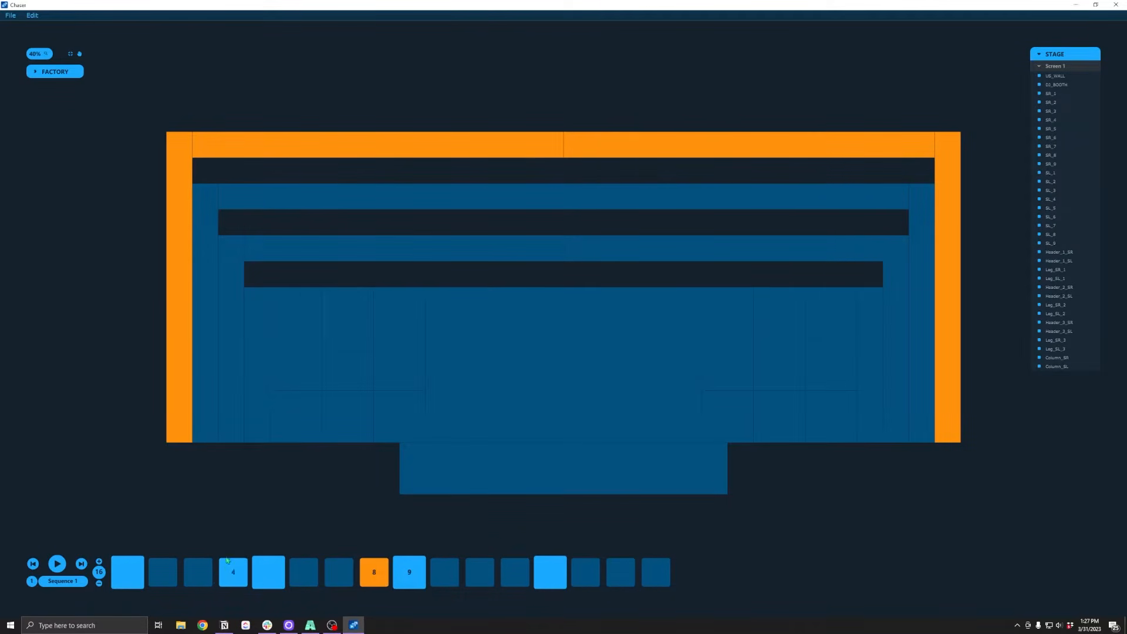
Copy the contents of step 1 of Sequence 1 into step 9
{"action": "left_click", "coordinate": [135, 572]}
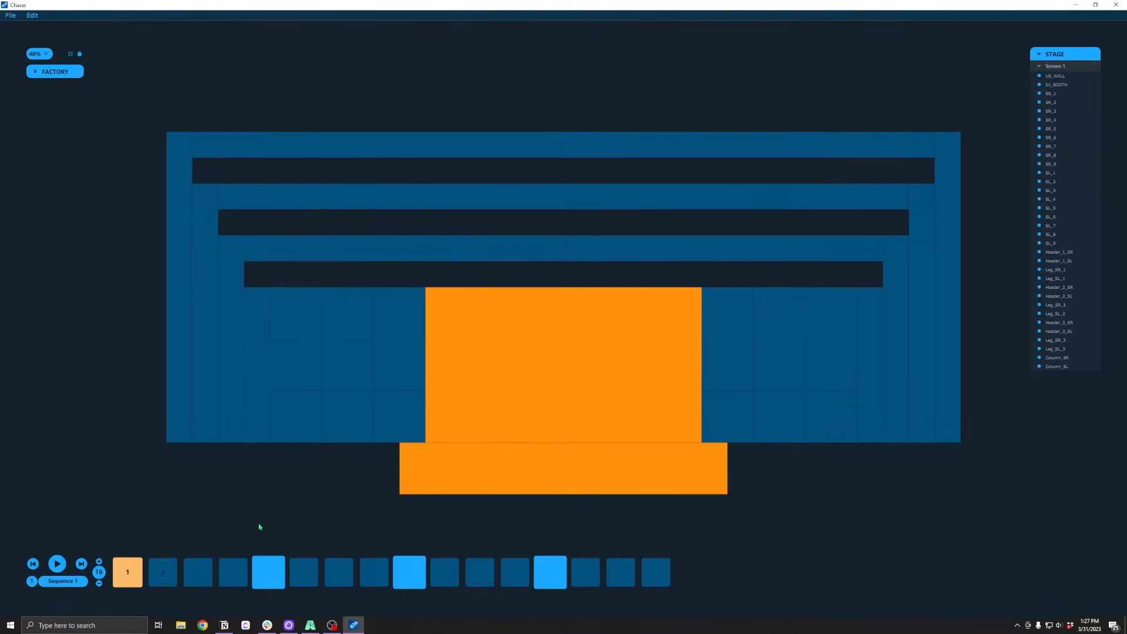
{"action": "left_click_drag", "start_coordinate": [413, 557], "coordinate": [130, 567]}
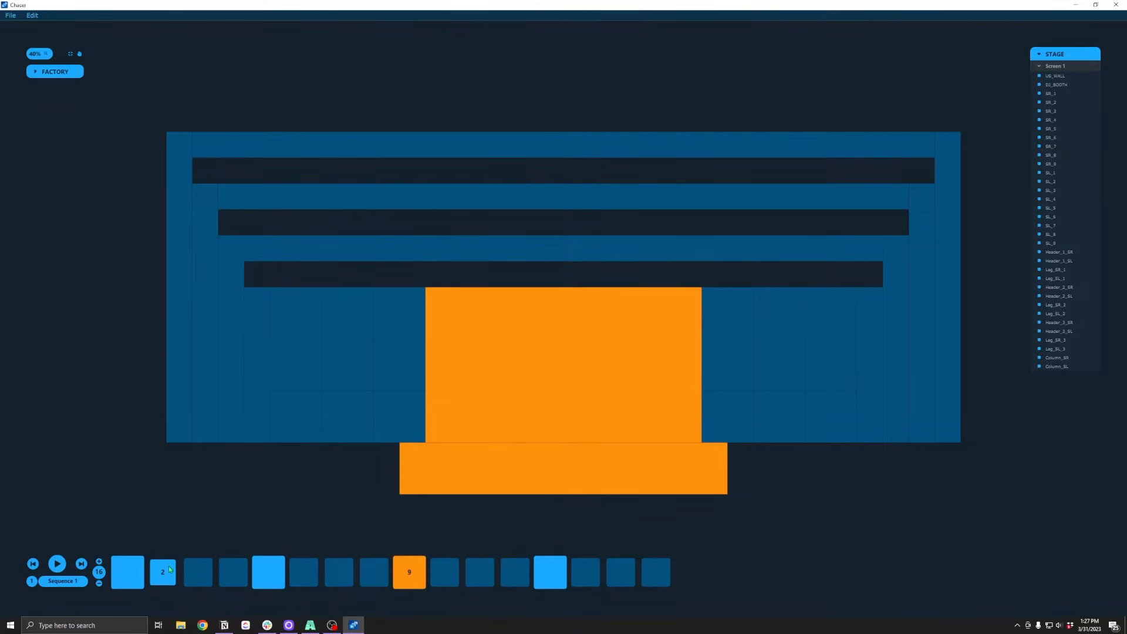
Copy steps 2, 3 and 4 of Sequence 1 into steps 10, 11 and 12, and play the sequence
{"action": "left_click_drag", "start_coordinate": [417, 556], "coordinate": [446, 565]}
{"action": "left_click_drag", "start_coordinate": [203, 565], "coordinate": [480, 565]}
{"action": "left_click_drag", "start_coordinate": [235, 567], "coordinate": [515, 565]}
{"action": "left_click", "coordinate": [57, 564]}
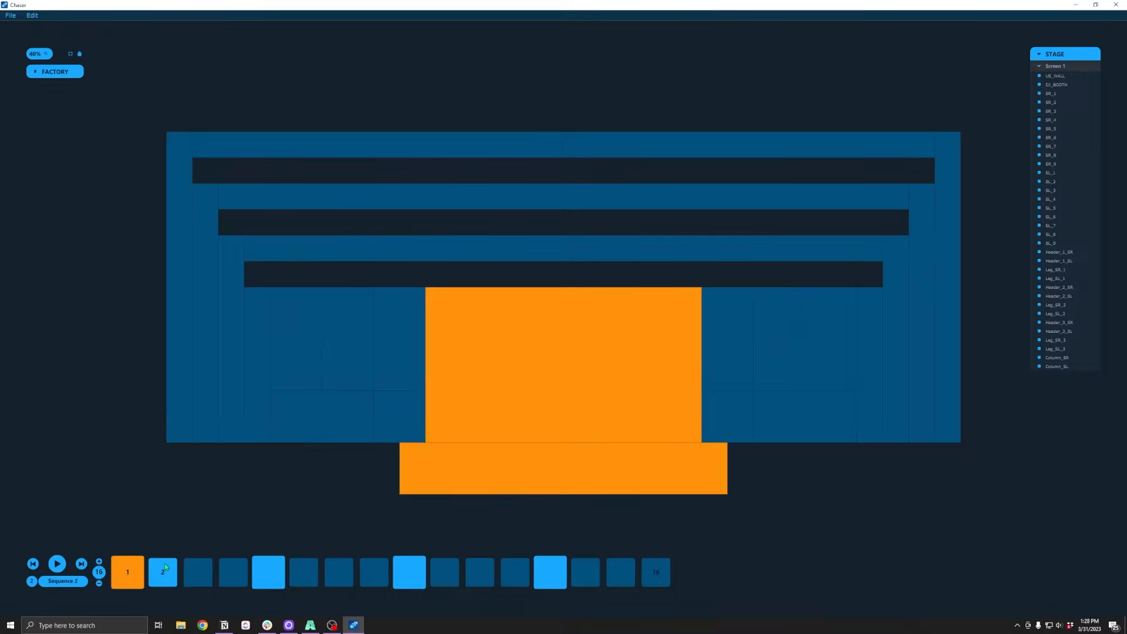
In Sequence 2, repeat steps 1 and 2 alternately across the remaining steps and play the sequence
{"action": "left_click", "coordinate": [165, 565]}
{"action": "left_click", "coordinate": [127, 572]}
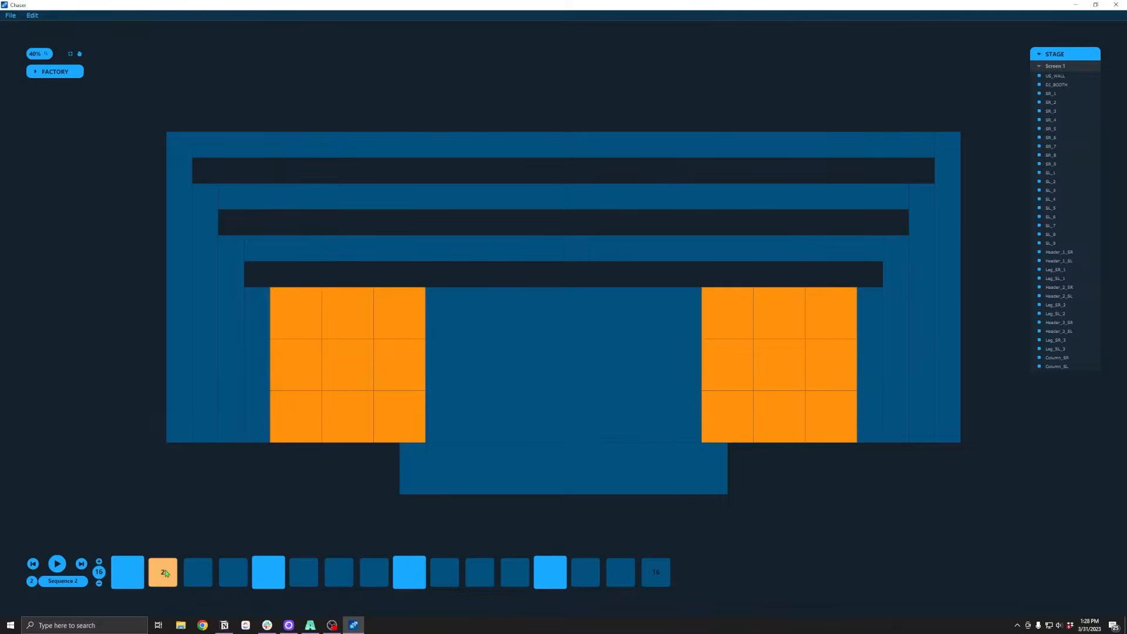
{"action": "left_click", "coordinate": [127, 572]}
{"action": "left_click", "coordinate": [160, 572]}
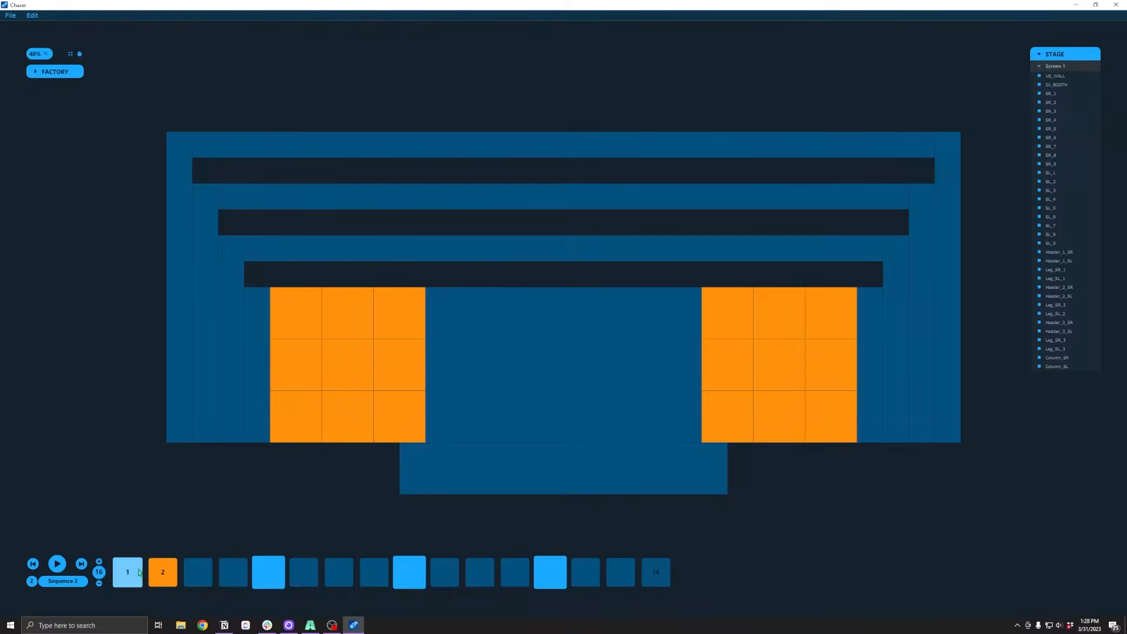
{"action": "left_click", "coordinate": [135, 571]}
{"action": "key", "text": "shift"}
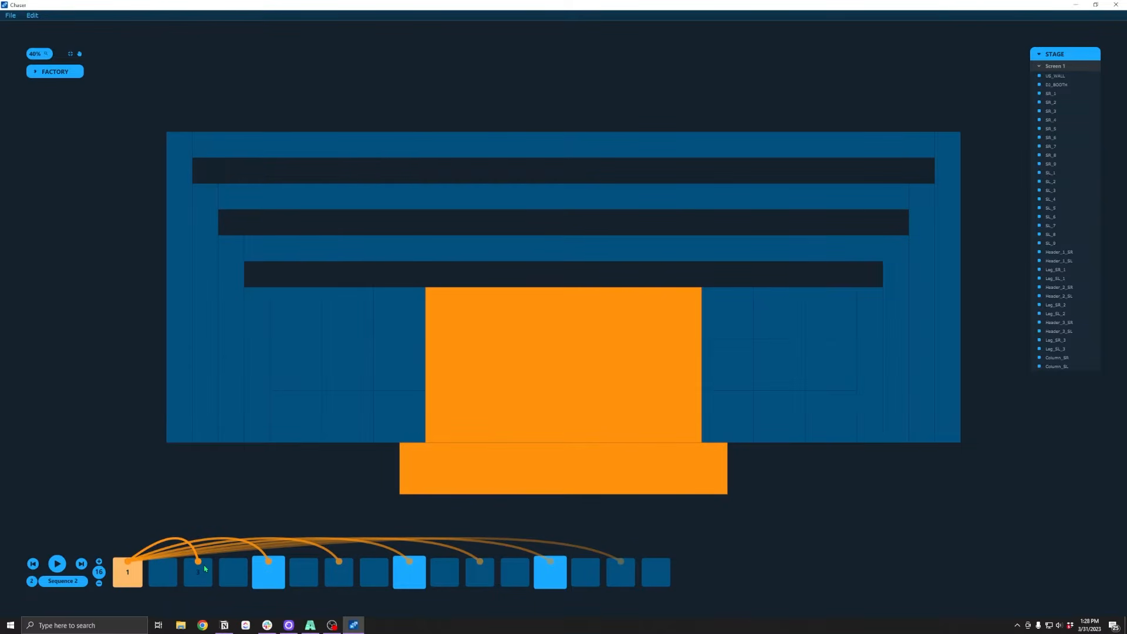
{"action": "left_click_drag", "start_coordinate": [205, 568], "coordinate": [239, 568]}
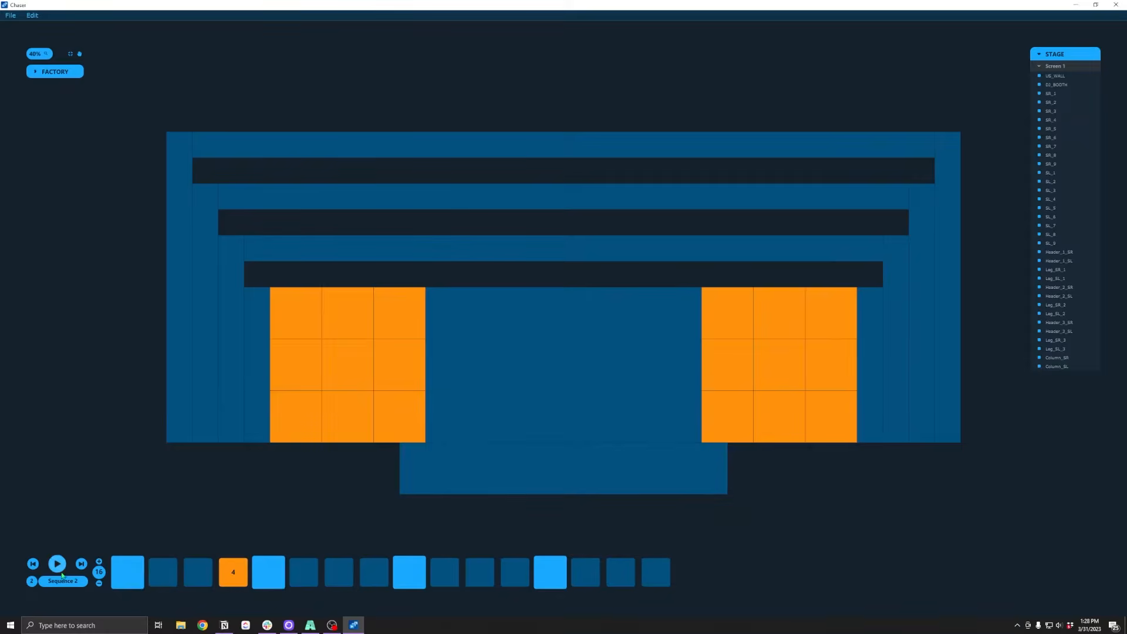
{"action": "left_click", "coordinate": [60, 569]}
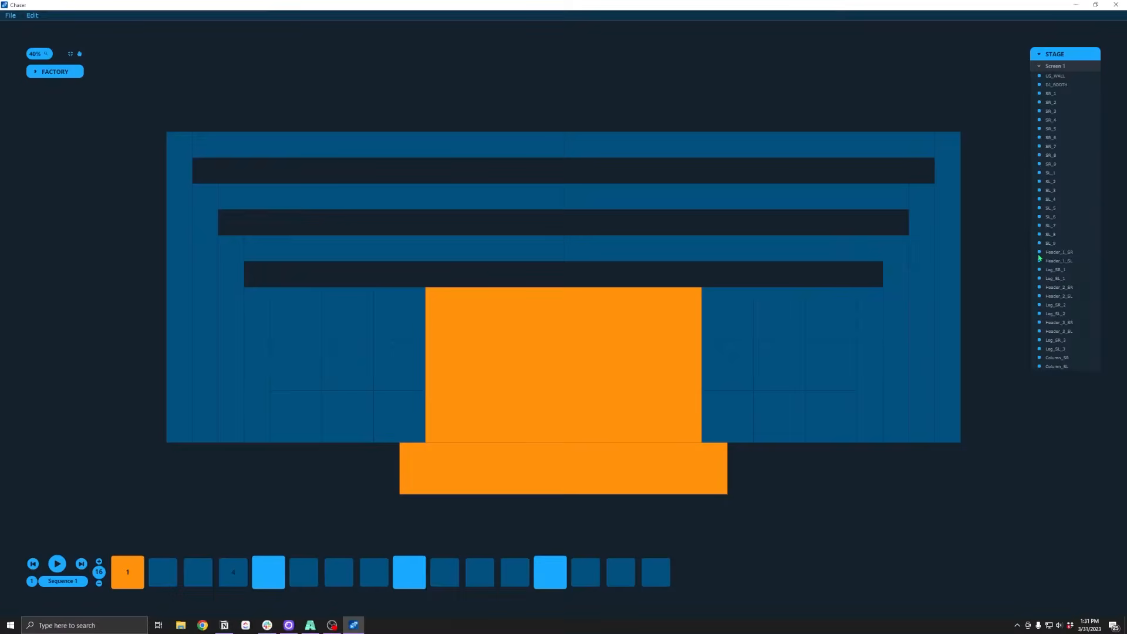
Hide all header and leg slices of the three arches in Screen 1, from Header_1_SR through Leg_SL_3
{"action": "left_click", "coordinate": [1039, 251]}
{"action": "left_click", "coordinate": [1039, 261]}
{"action": "left_click", "coordinate": [1039, 269]}
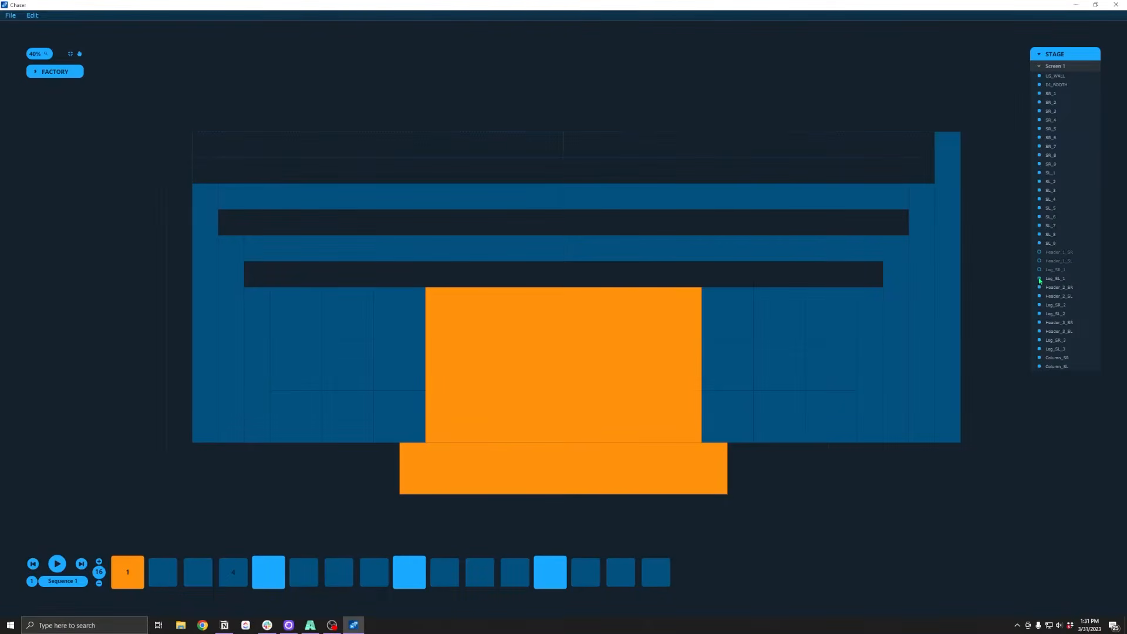
{"action": "left_click", "coordinate": [1039, 278]}
{"action": "left_click", "coordinate": [1039, 287]}
{"action": "left_click", "coordinate": [1039, 296]}
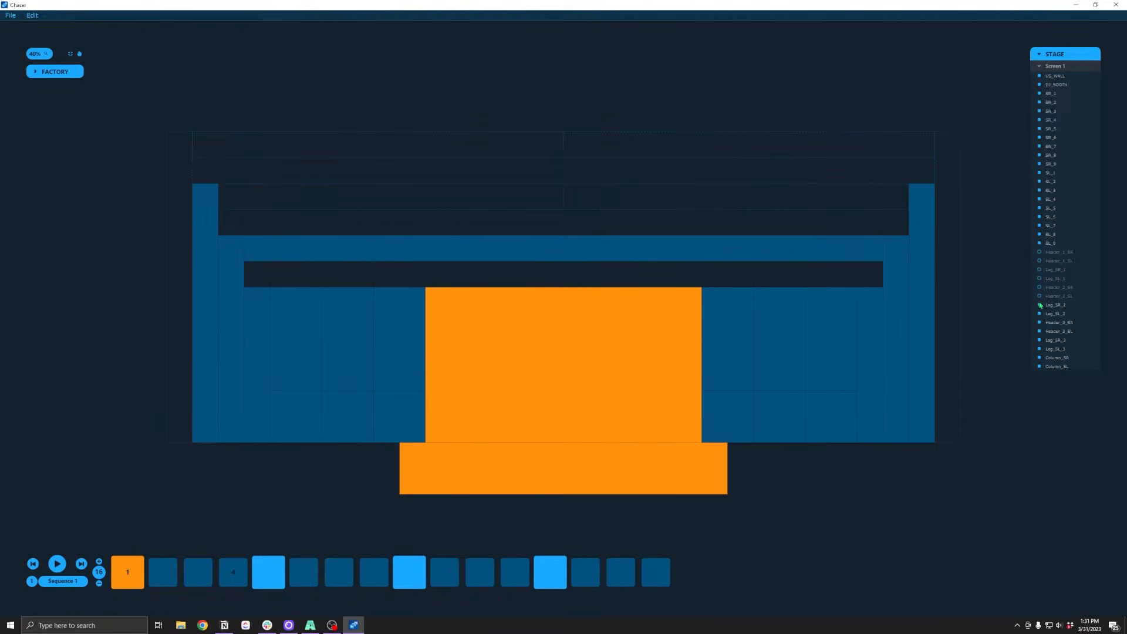
{"action": "left_click", "coordinate": [1039, 304]}
{"action": "left_click", "coordinate": [1039, 314]}
{"action": "left_click", "coordinate": [1039, 322]}
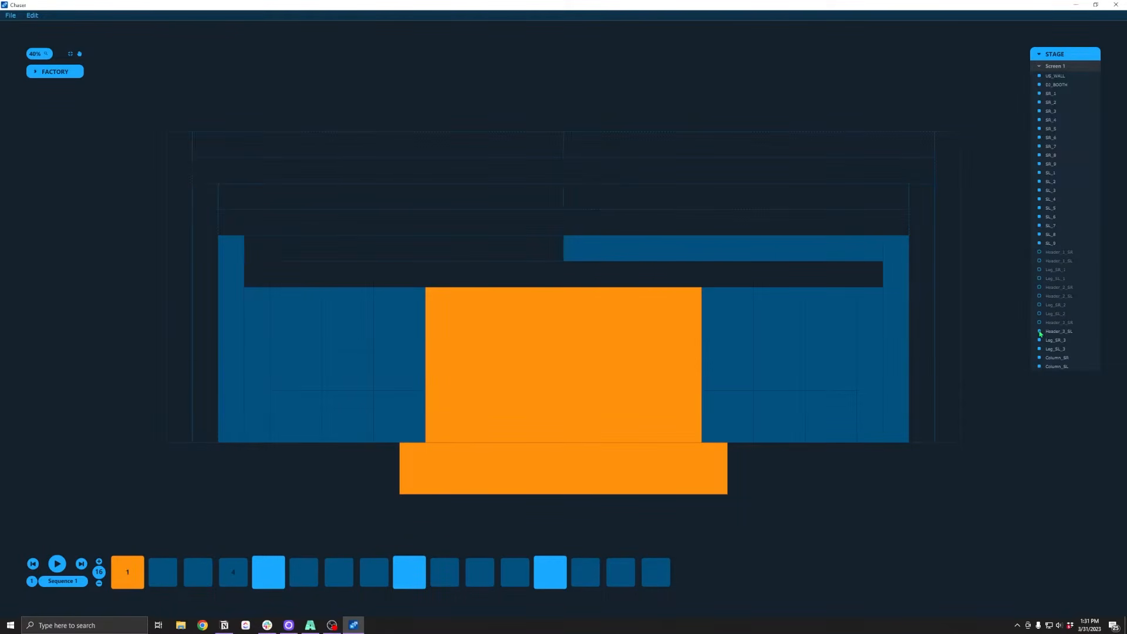
{"action": "left_click", "coordinate": [1039, 331]}
{"action": "left_click", "coordinate": [1039, 340]}
{"action": "left_click", "coordinate": [1040, 349]}
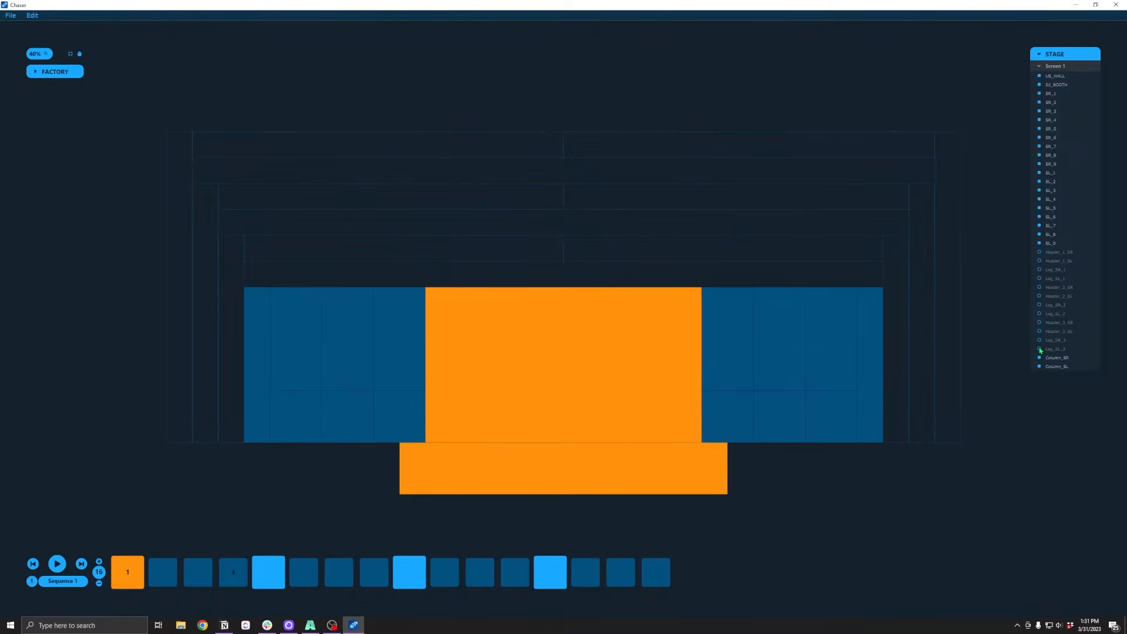
Turn the header and leg slices of the innermost and middle arches back on
{"action": "left_click", "coordinate": [1039, 348]}
{"action": "left_click", "coordinate": [1039, 340]}
{"action": "left_click", "coordinate": [1040, 322]}
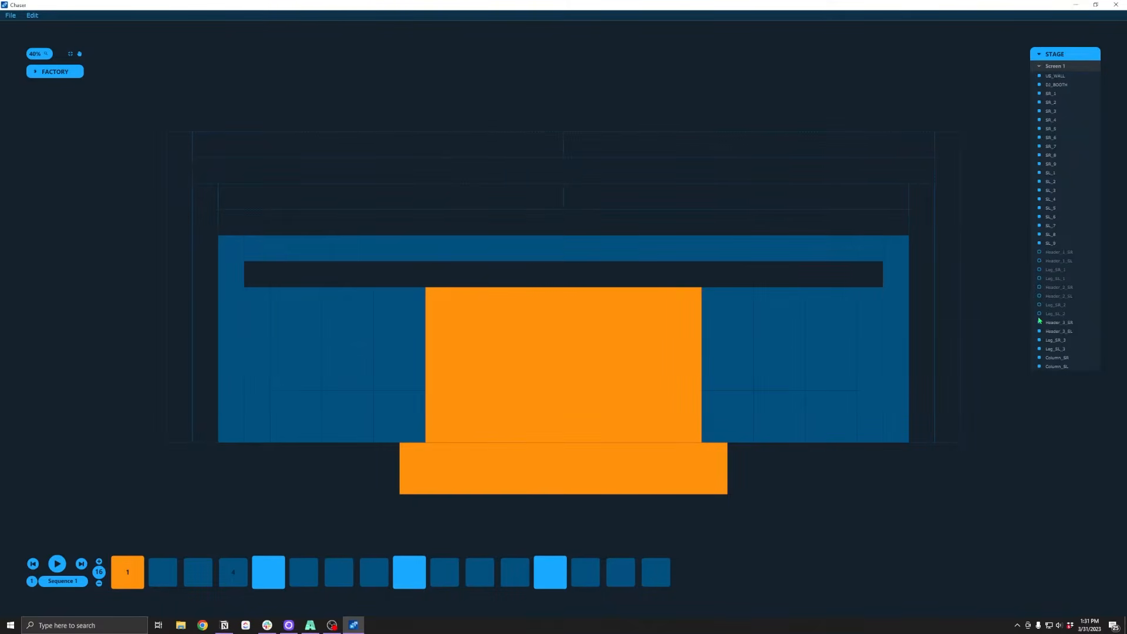
{"action": "left_click", "coordinate": [1040, 313]}
{"action": "left_click", "coordinate": [1039, 305]}
{"action": "left_click", "coordinate": [1040, 287]}
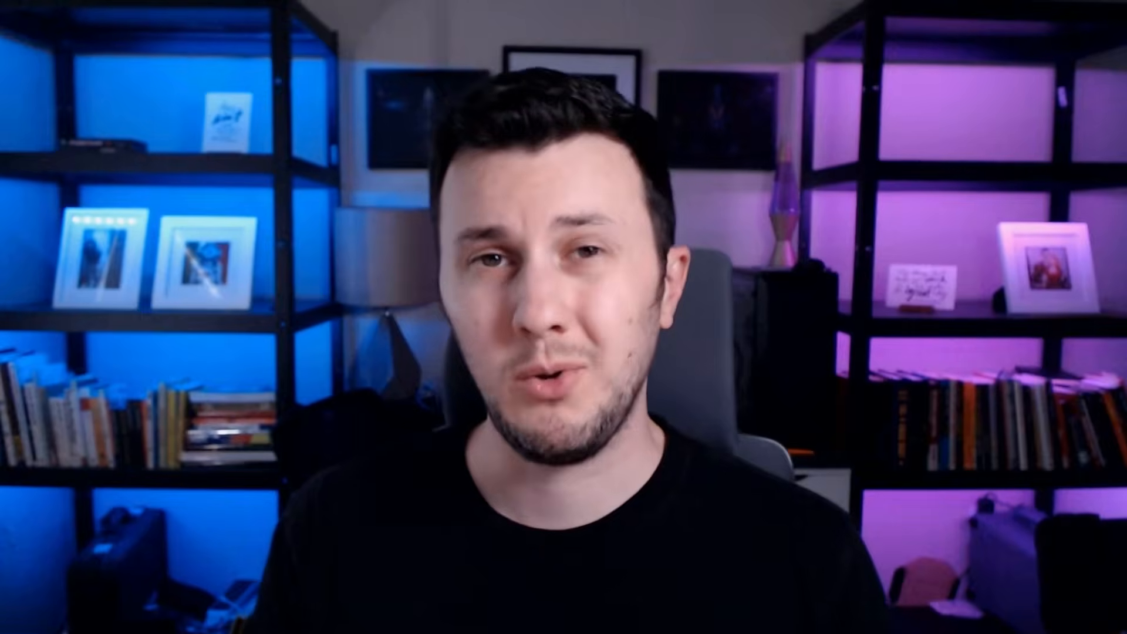
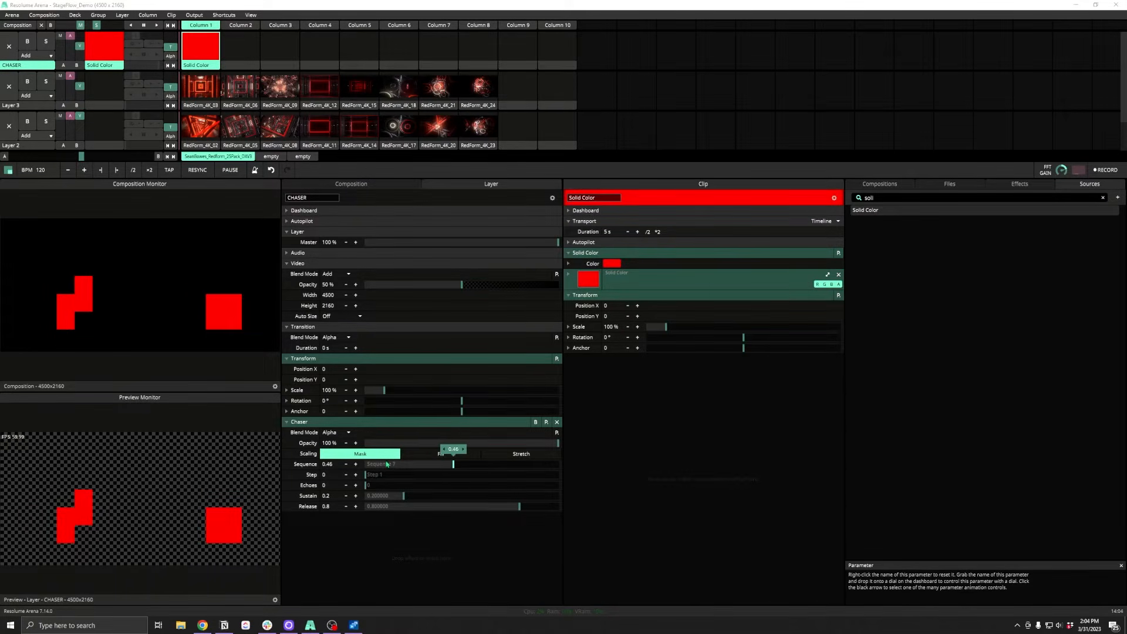
In Resolume Arena, set the CHASER layer's Chaser effect to Sequence 4 and animate its Step parameter with BPM Sync
{"action": "left_click_drag", "start_coordinate": [456, 468], "coordinate": [414, 467]}
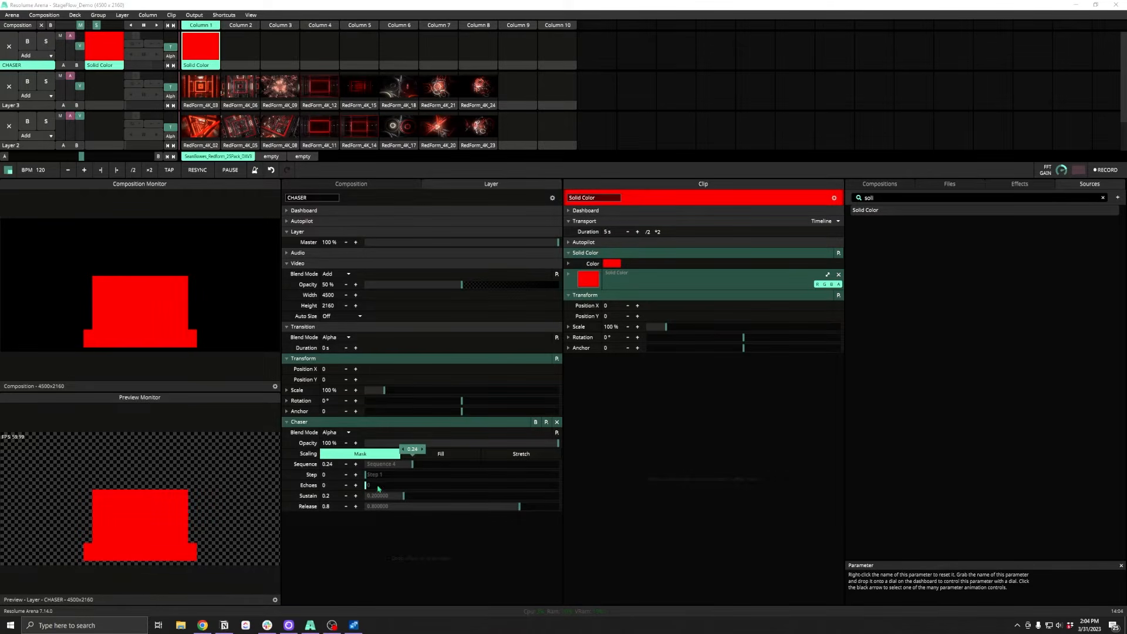
{"action": "mouse_move", "coordinate": [365, 477]}
{"action": "left_mouse_down"}
{"action": "mouse_move", "coordinate": [498, 475]}
{"action": "mouse_move", "coordinate": [365, 485]}
{"action": "left_mouse_up"}
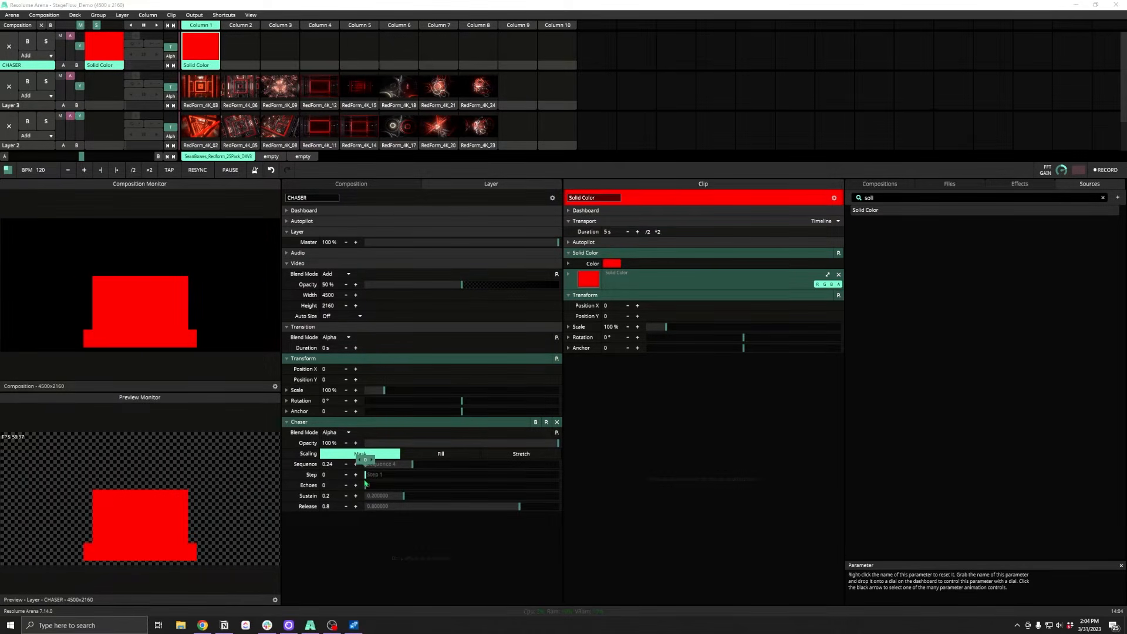
{"action": "left_click", "coordinate": [287, 476]}
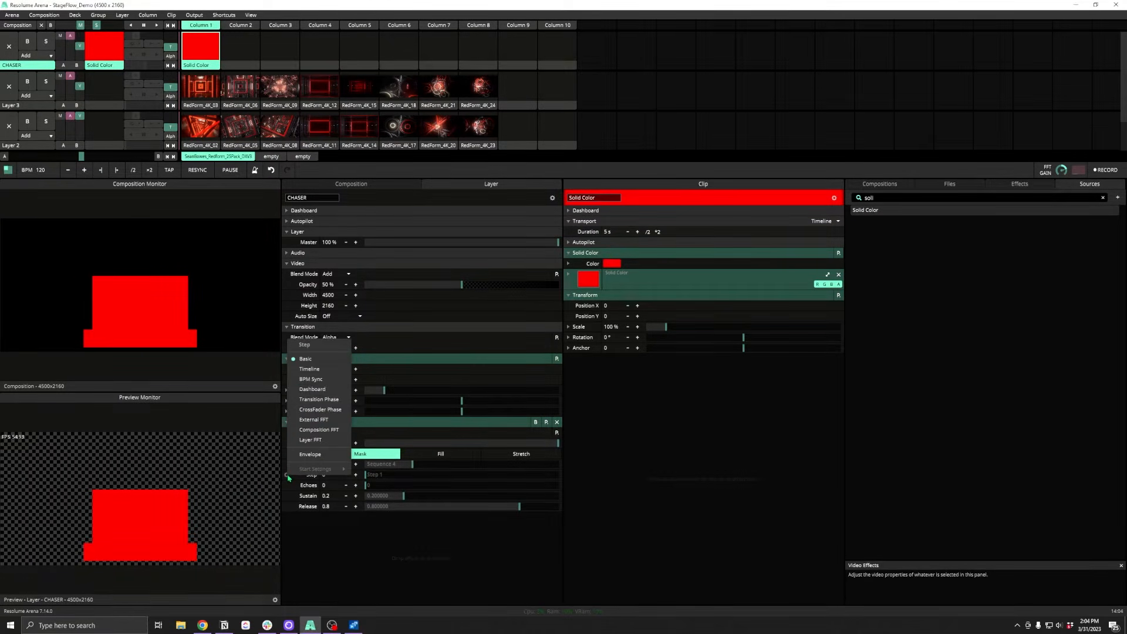
{"action": "left_click", "coordinate": [323, 381]}
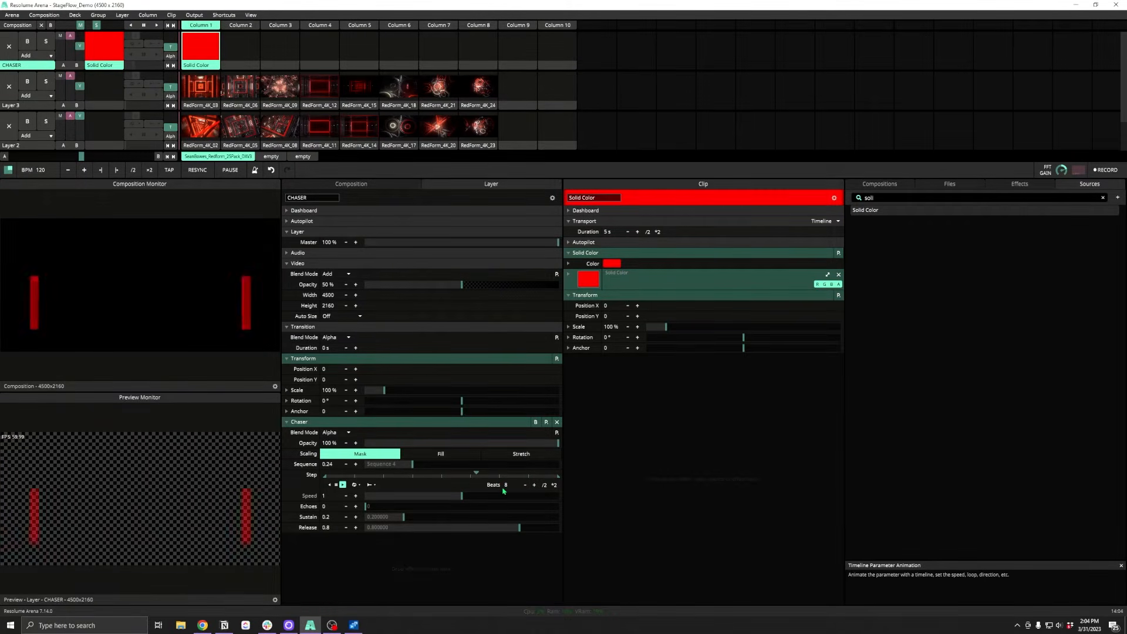
Try the Step animation at 1 beat and set its length to 4 beats, keeping Speed at 1
{"action": "double_click", "coordinate": [545, 485]}
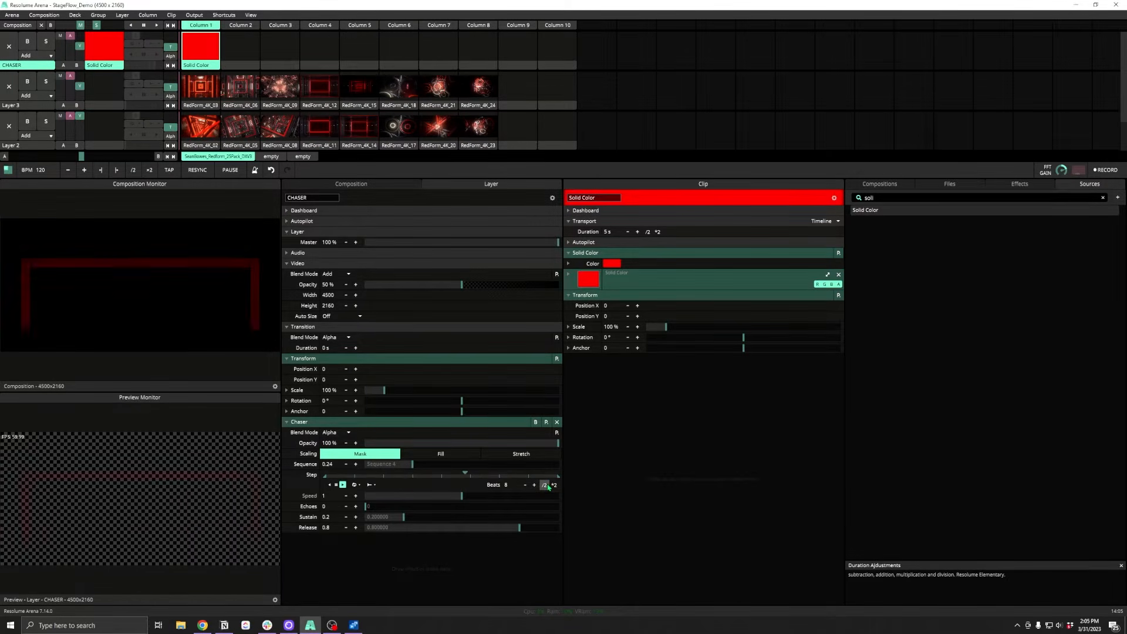
{"action": "double_click", "coordinate": [546, 485]}
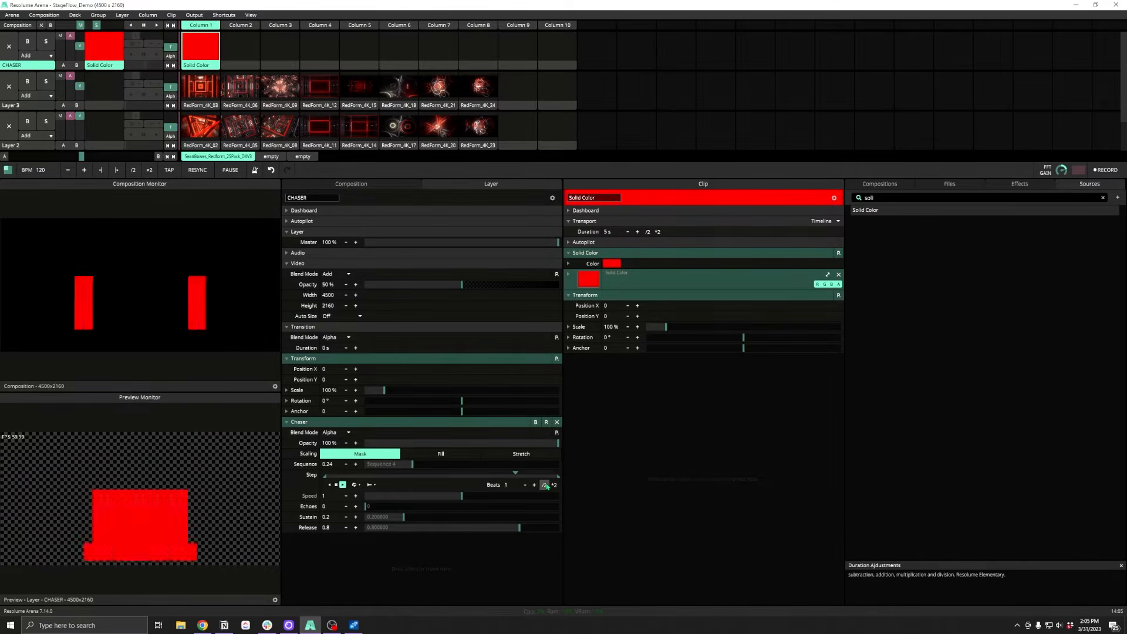
{"action": "double_click", "coordinate": [554, 485]}
{"action": "mouse_move", "coordinate": [463, 497]}
{"action": "left_mouse_down"}
{"action": "mouse_move", "coordinate": [535, 496]}
{"action": "mouse_move", "coordinate": [461, 496]}
{"action": "left_mouse_up"}
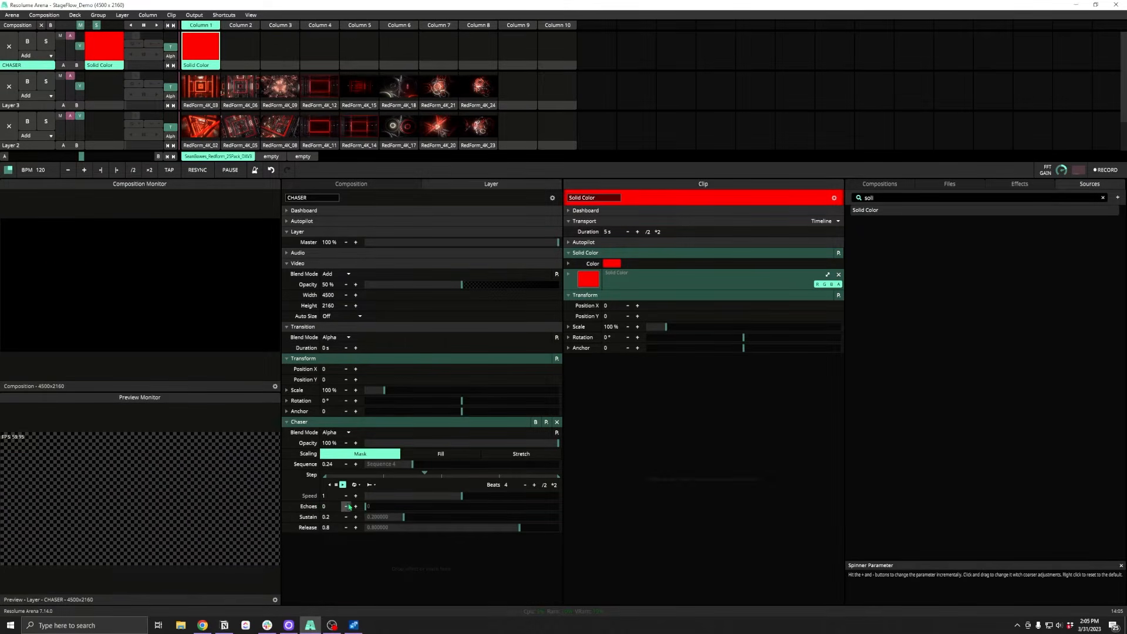
Try out the Chaser effect's Echoes and lower its Release
{"action": "left_click_drag", "start_coordinate": [370, 509], "coordinate": [399, 521]}
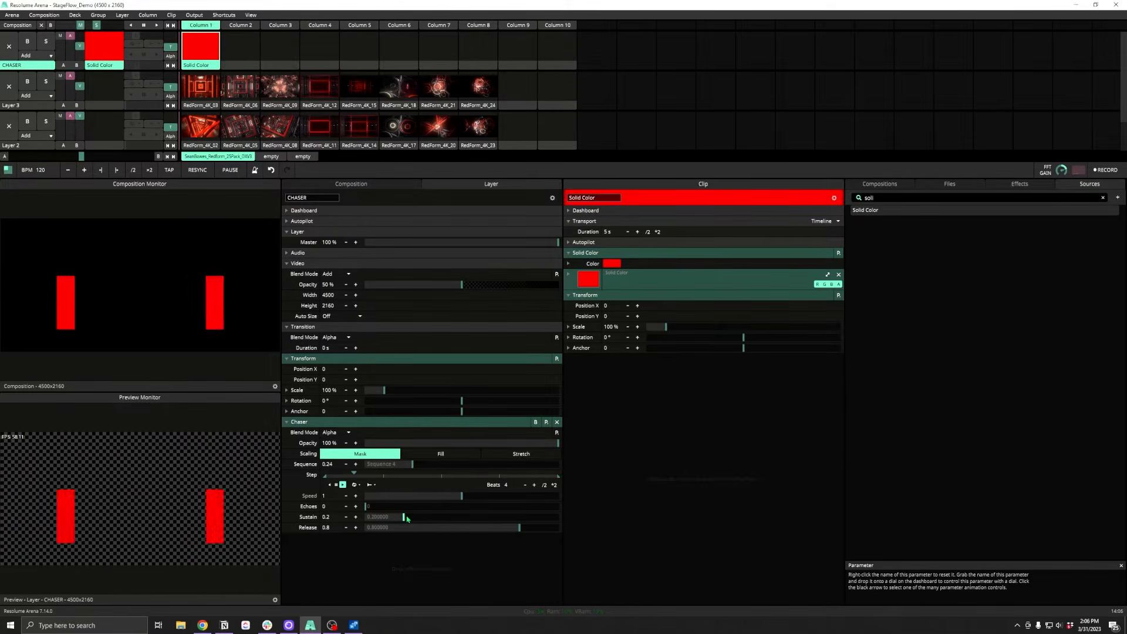
{"action": "mouse_move", "coordinate": [520, 528]}
{"action": "left_mouse_down"}
{"action": "mouse_move", "coordinate": [551, 527]}
{"action": "mouse_move", "coordinate": [503, 528]}
{"action": "left_mouse_up"}
{"action": "left_click_drag", "start_coordinate": [420, 528], "coordinate": [387, 528]}
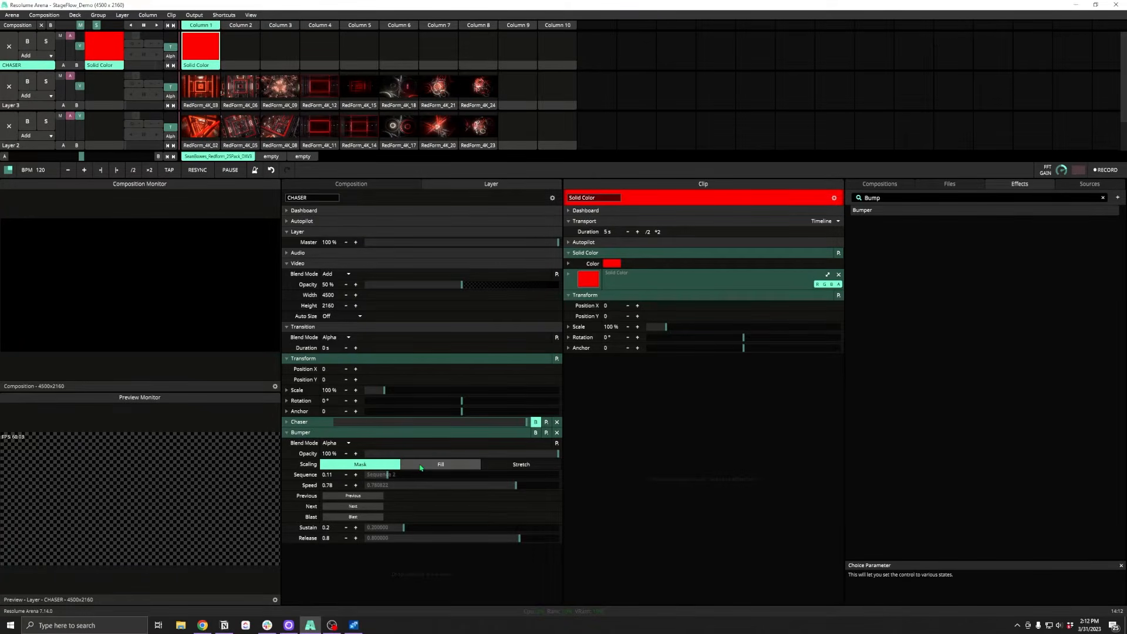
With the Bumper effect's scaling set to Mask, trigger its Next step repeatedly to advance through the sequence
{"action": "left_click", "coordinate": [385, 466]}
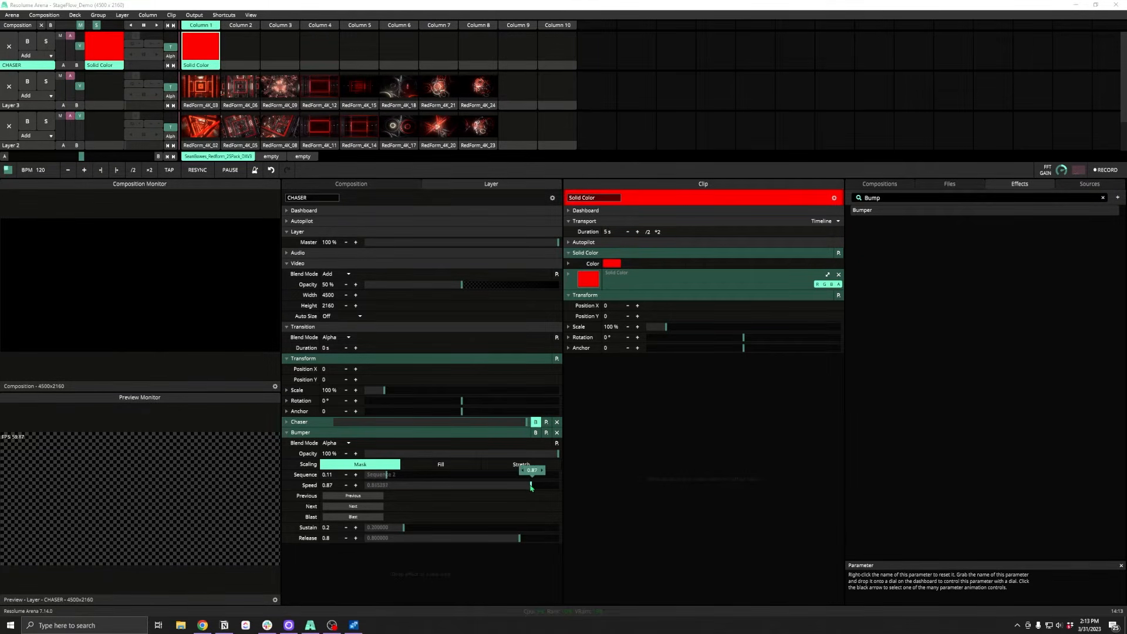
{"action": "left_click", "coordinate": [366, 509]}
{"action": "left_click", "coordinate": [366, 510]}
{"action": "left_click", "coordinate": [366, 510]}
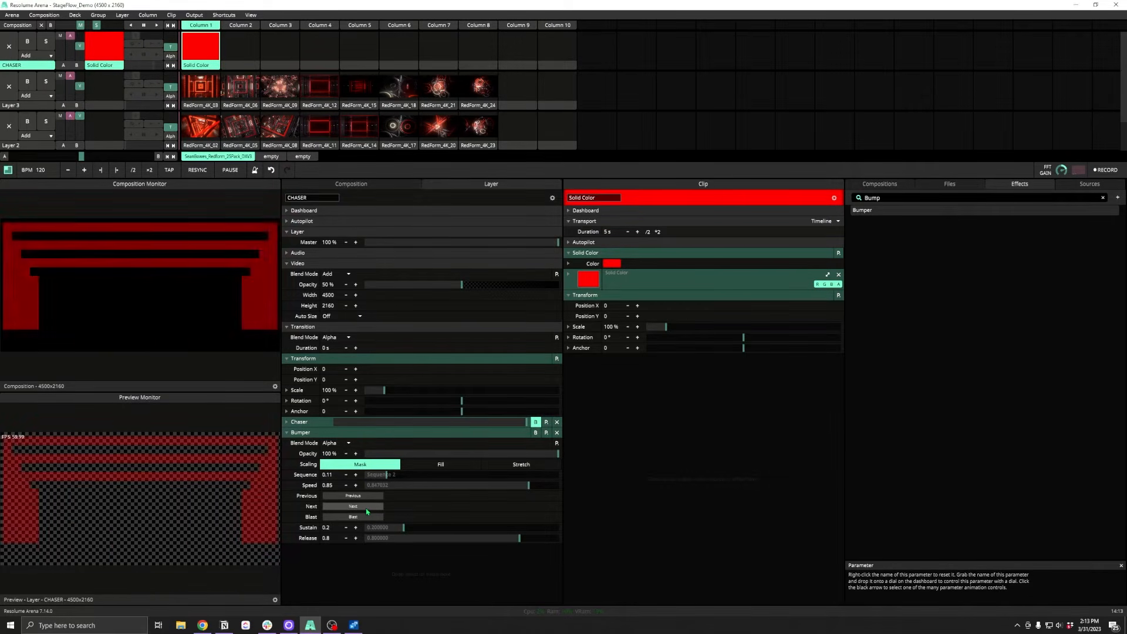
{"action": "left_click", "coordinate": [364, 507]}
{"action": "left_click", "coordinate": [362, 507]}
{"action": "left_click", "coordinate": [362, 508]}
{"action": "left_click", "coordinate": [362, 508]}
{"action": "left_click", "coordinate": [362, 508]}
{"action": "left_click", "coordinate": [363, 508]}
Trigger the Bumper effect's Previous step four times to move backwards through the sequence
{"action": "left_click", "coordinate": [364, 499]}
{"action": "left_click", "coordinate": [364, 498]}
{"action": "left_click", "coordinate": [364, 498]}
{"action": "left_click", "coordinate": [364, 497]}
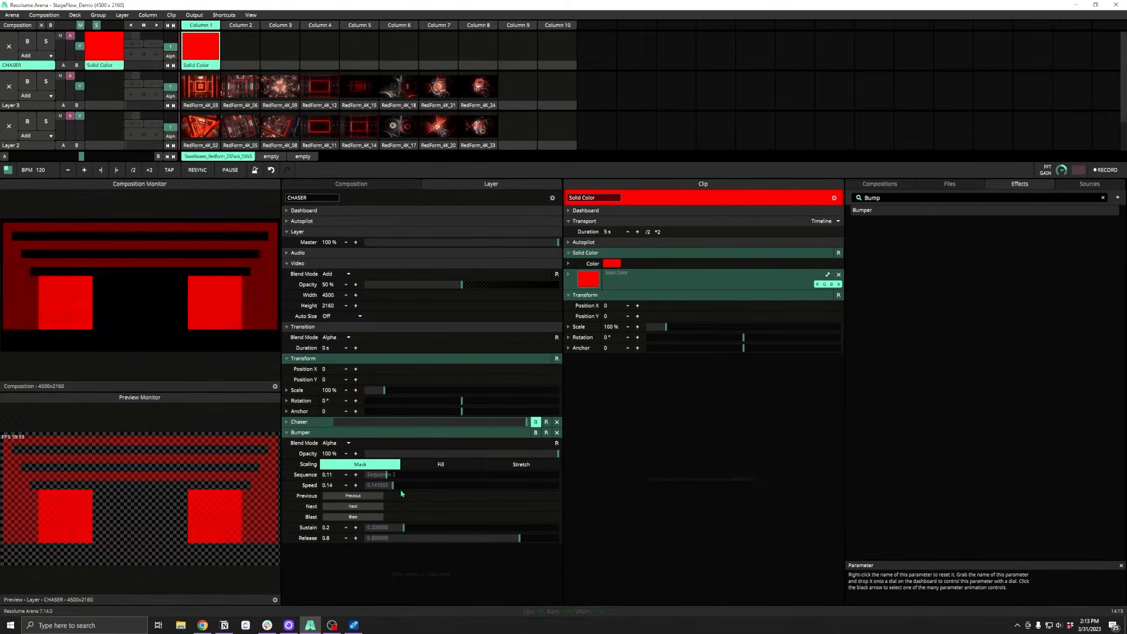
Raise the Bumper effect's Speed to 0.82 and test it with the Previous and Blast triggers
{"action": "left_click_drag", "start_coordinate": [393, 486], "coordinate": [461, 486]}
{"action": "left_click", "coordinate": [361, 499]}
{"action": "left_click", "coordinate": [362, 499]}
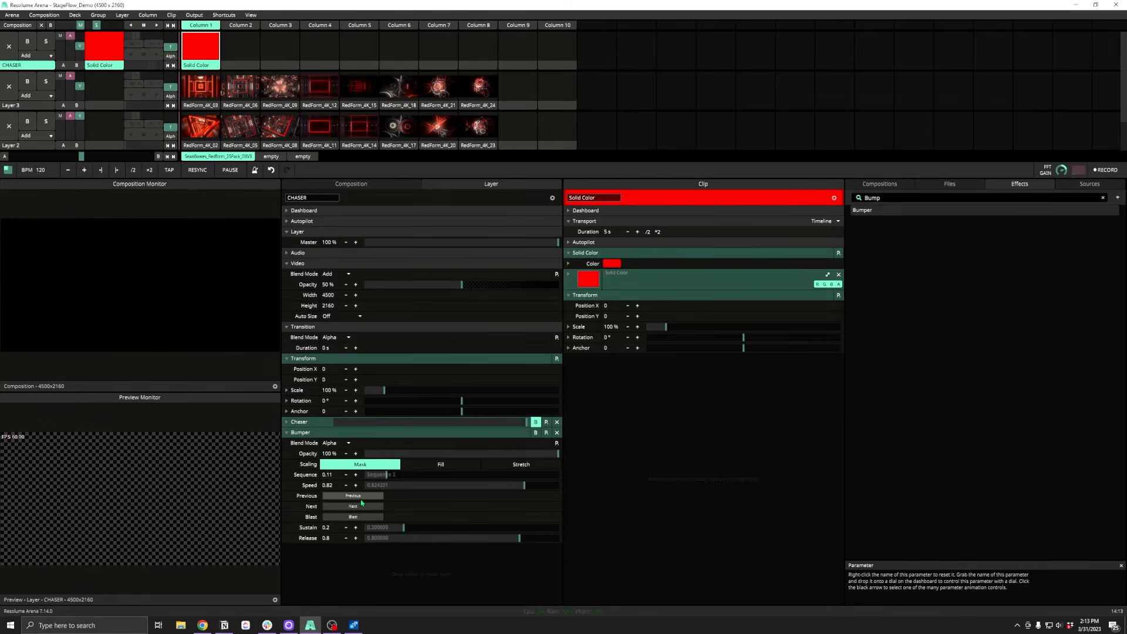
{"action": "left_click", "coordinate": [357, 517]}
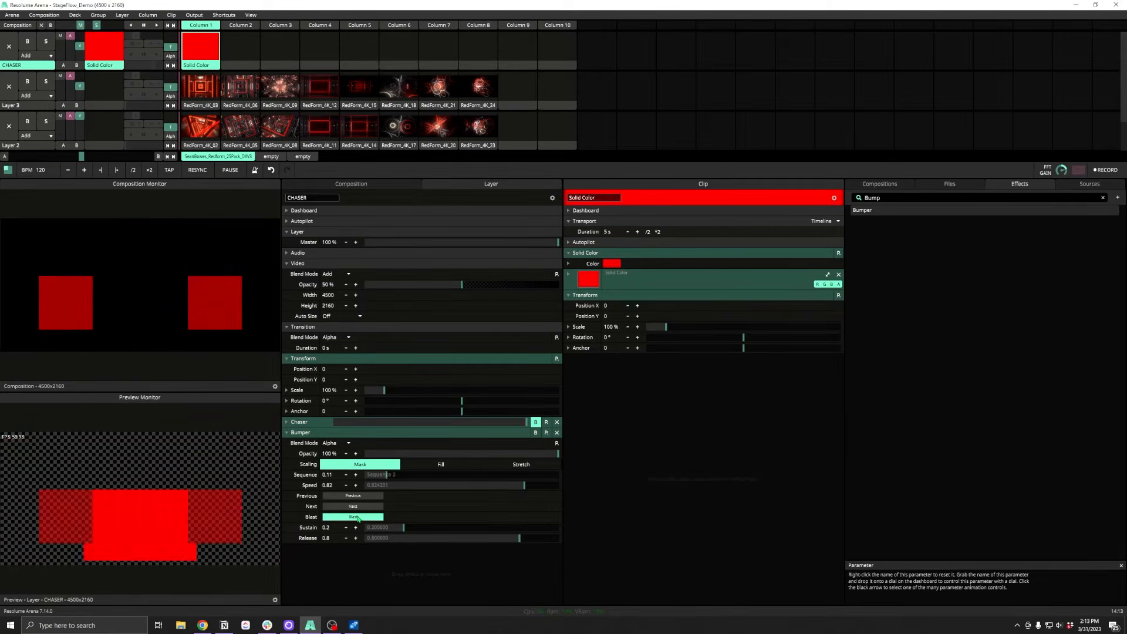
{"action": "left_click", "coordinate": [354, 517]}
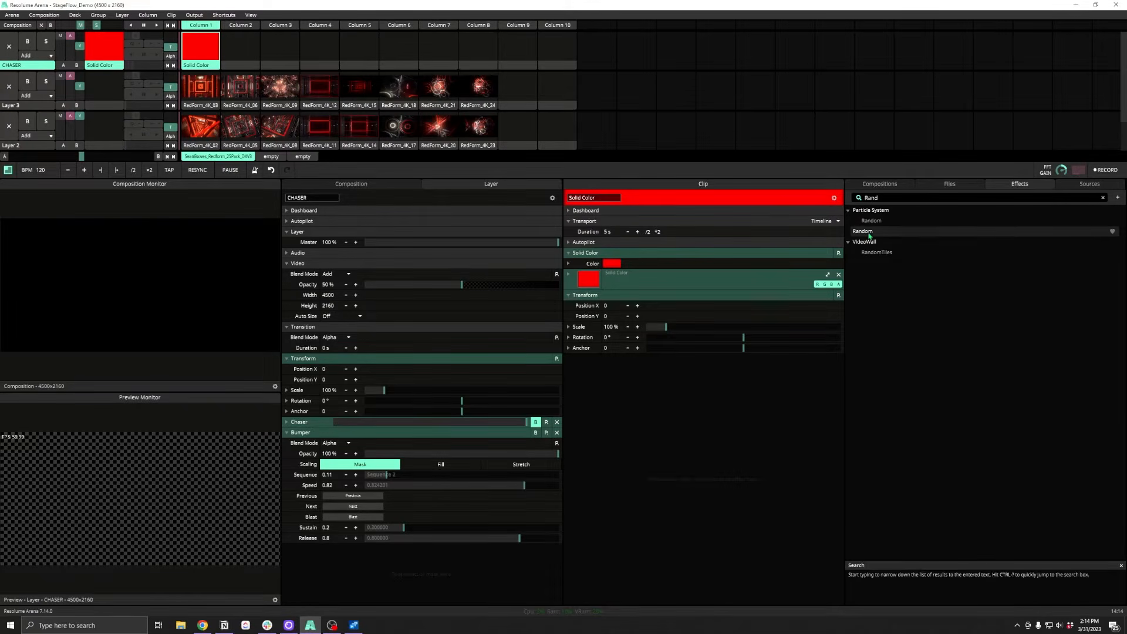
Add the Random effect to the CHASER layer, with the Bumper effect bypassed and collapsed
{"action": "left_click_drag", "start_coordinate": [863, 231], "coordinate": [440, 578]}
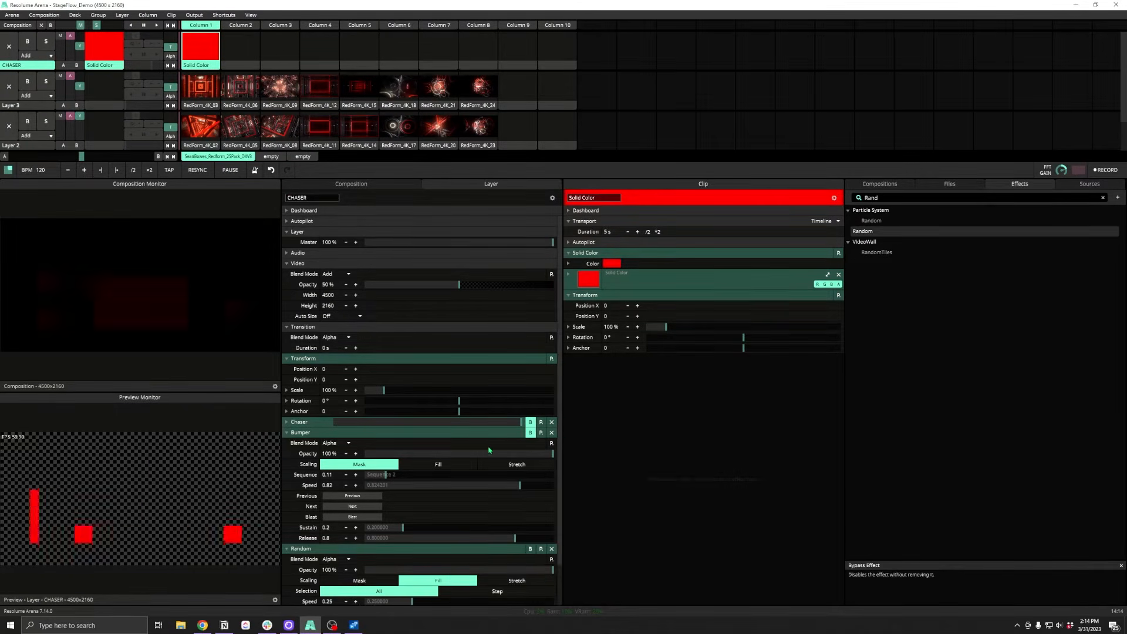
{"action": "left_click", "coordinate": [287, 434]}
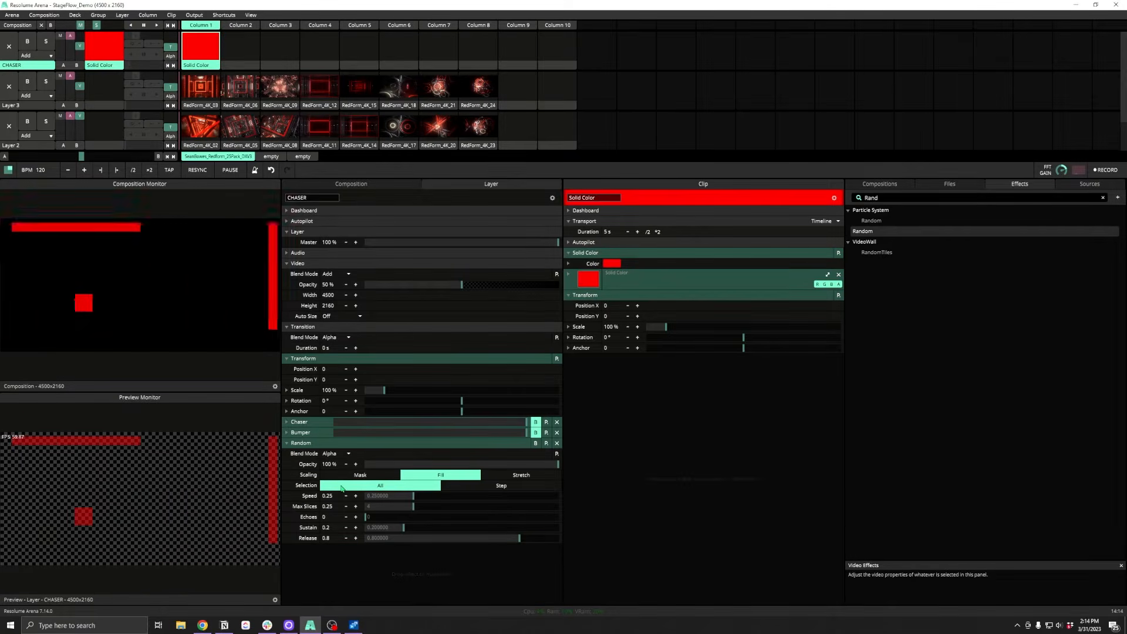
Compare Mask and Fill scaling on the Random effect and leave it on Mask
{"action": "left_click", "coordinate": [377, 477]}
{"action": "left_click", "coordinate": [459, 478]}
{"action": "left_click", "coordinate": [381, 477]}
{"action": "left_click", "coordinate": [445, 478]}
{"action": "left_click", "coordinate": [392, 476]}
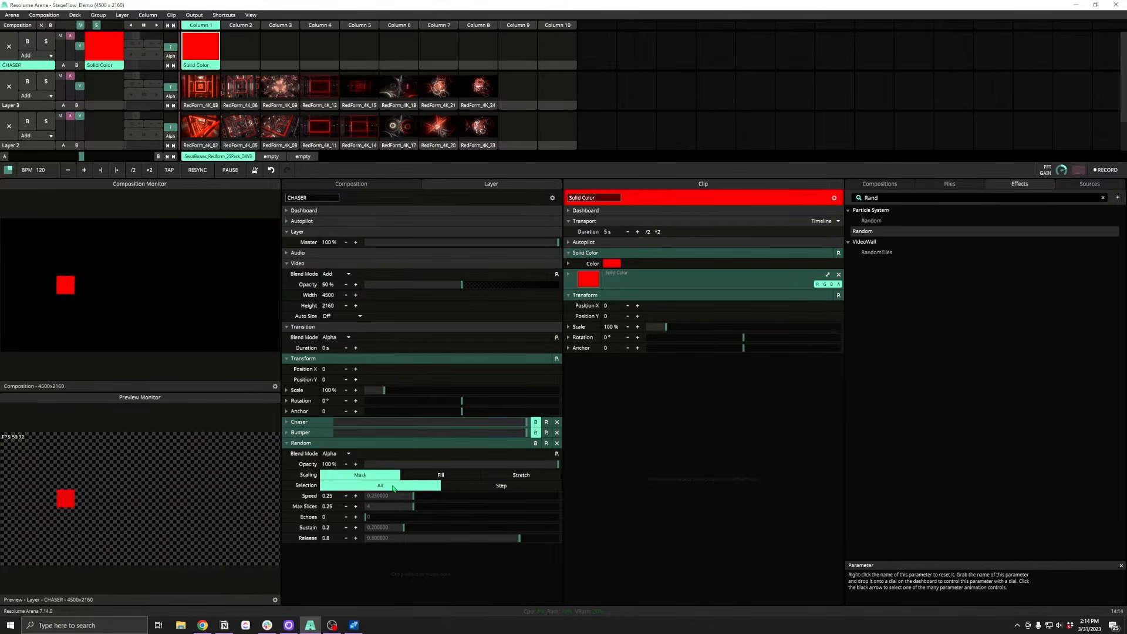
Restrict the Random effect's Selection to Step, using Step 2 of Sequence 2, and raise Max Slices to 1
{"action": "left_click", "coordinate": [487, 487]}
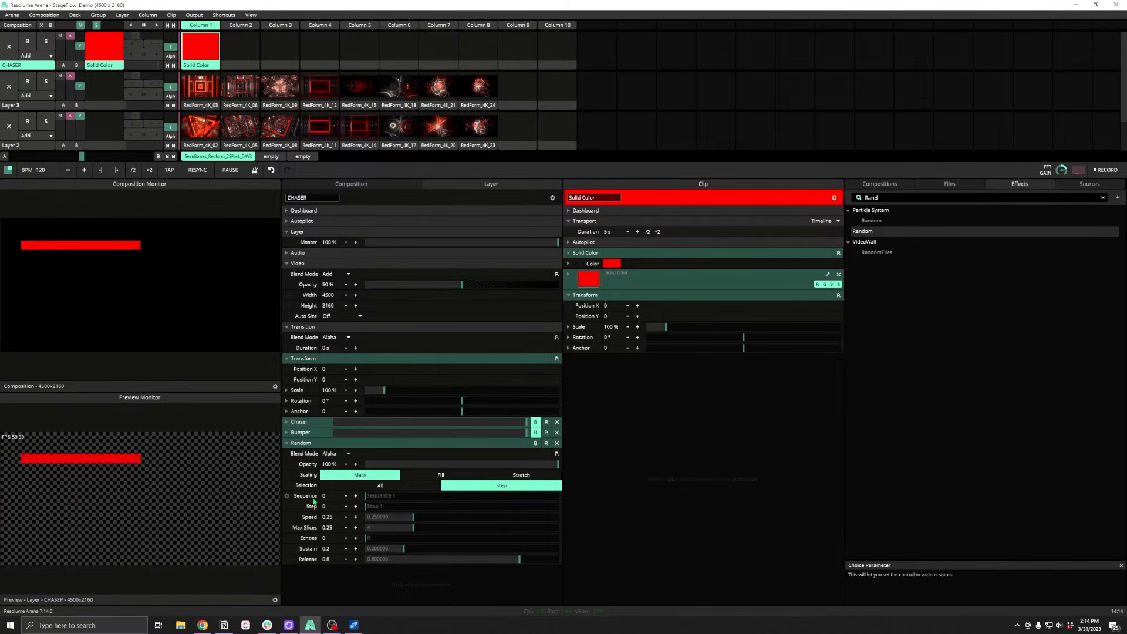
{"action": "mouse_move", "coordinate": [368, 498]}
{"action": "left_mouse_down"}
{"action": "mouse_move", "coordinate": [386, 498]}
{"action": "mouse_move", "coordinate": [384, 508]}
{"action": "left_mouse_up"}
{"action": "left_click_drag", "start_coordinate": [383, 508], "coordinate": [407, 509]}
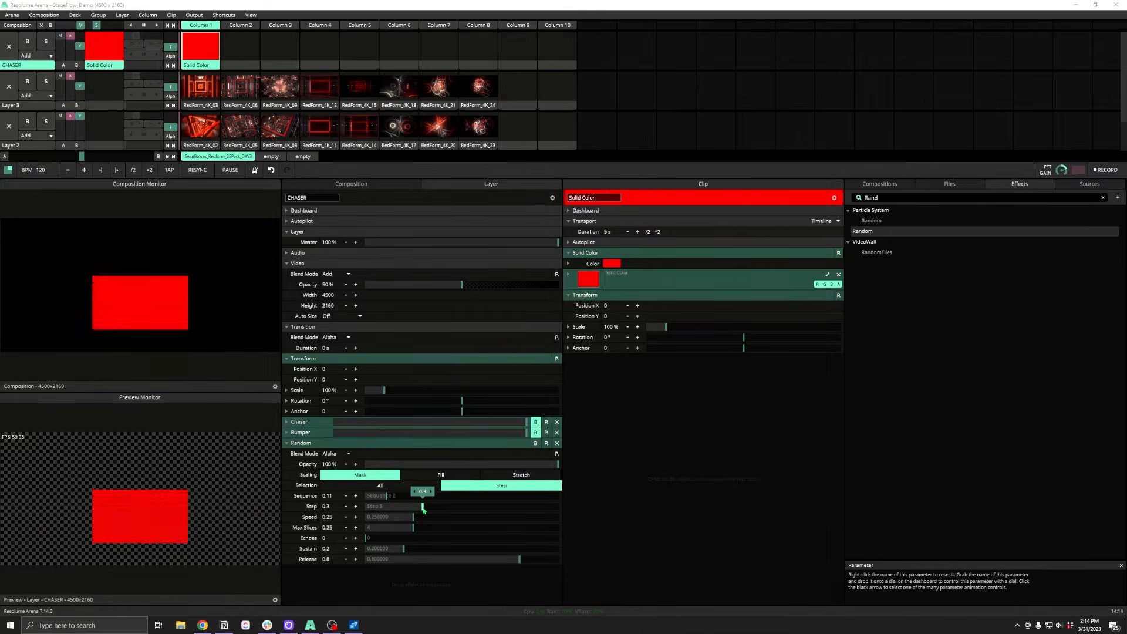
{"action": "left_click_drag", "start_coordinate": [407, 510], "coordinate": [386, 508]}
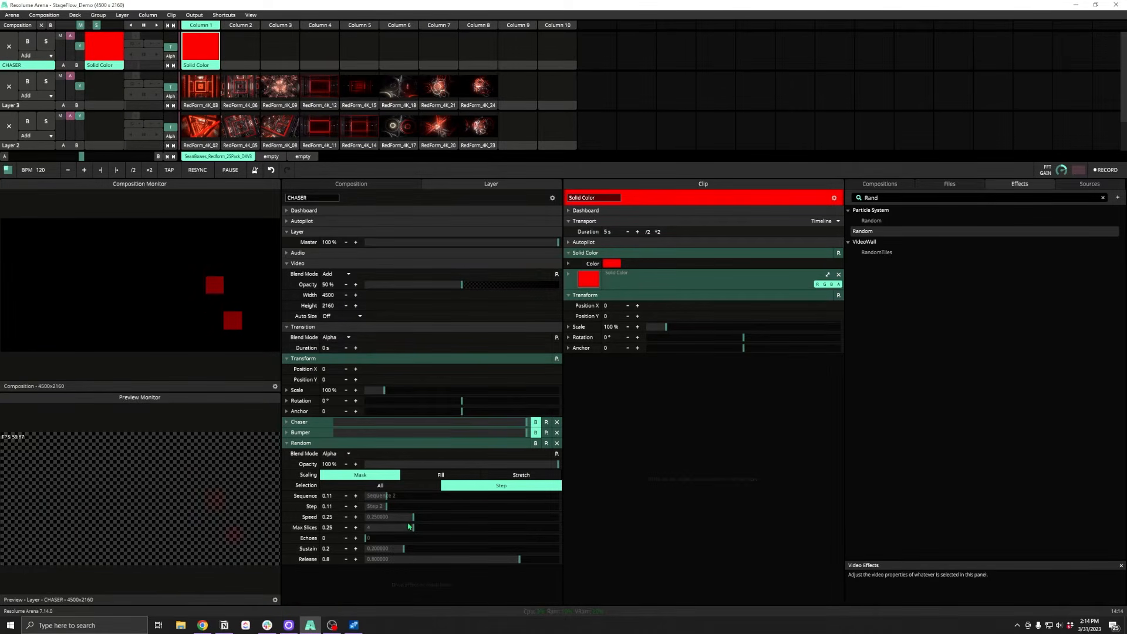
{"action": "left_click_drag", "start_coordinate": [414, 532], "coordinate": [575, 529]}
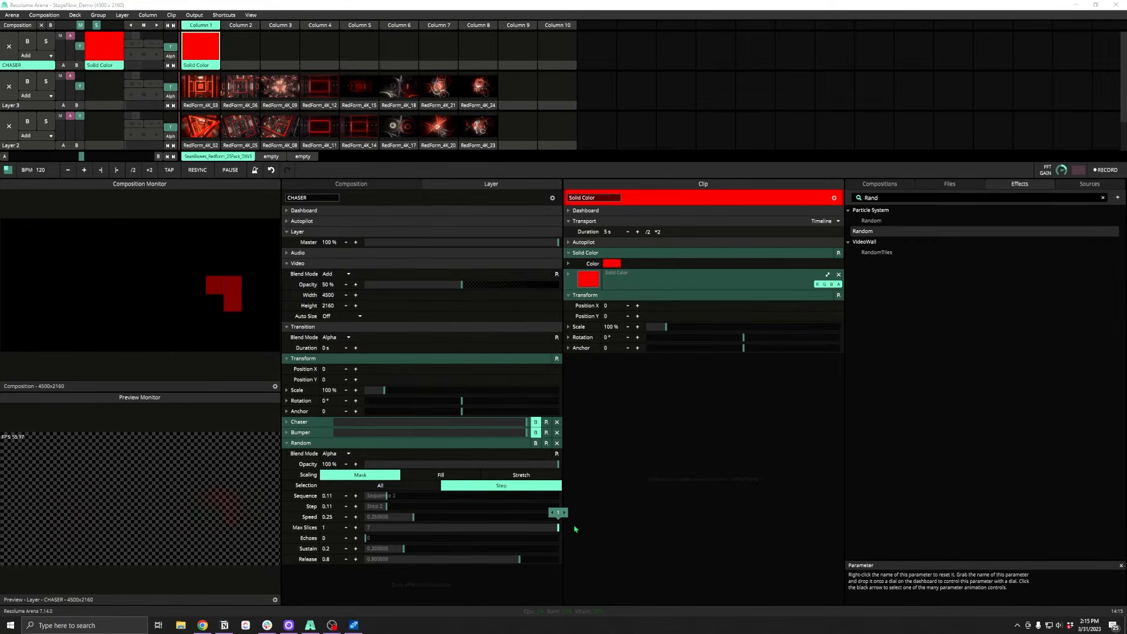
Set the Random effect's Max Slices to 0.37 and Echoes to 0.09, and try different Sustain and Release amounts
{"action": "left_click_drag", "start_coordinate": [575, 529], "coordinate": [436, 532]}
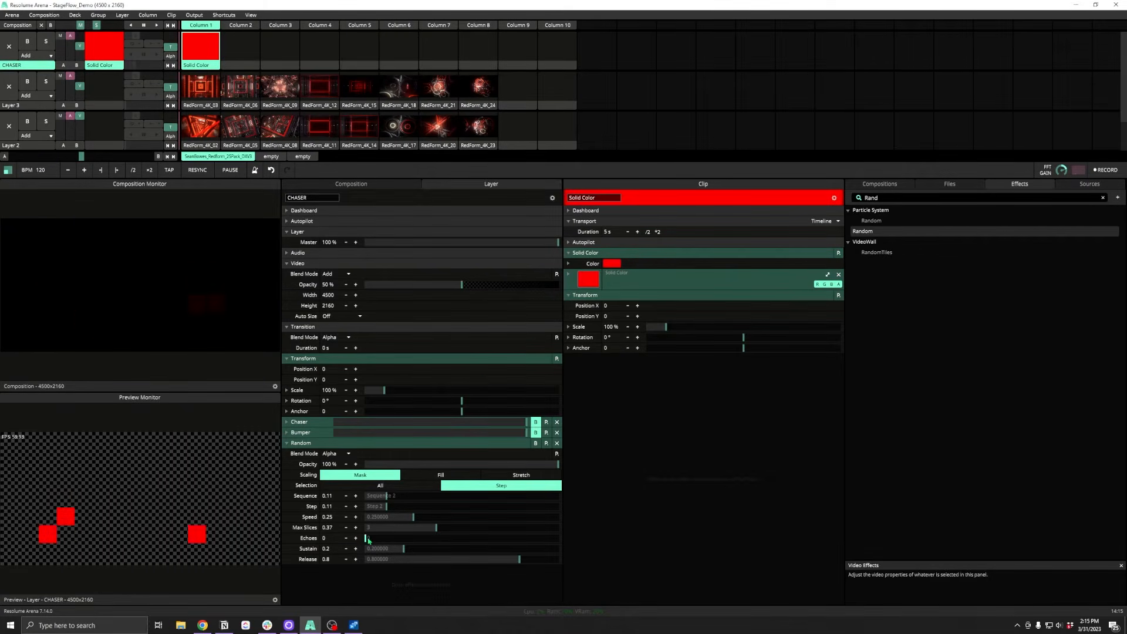
{"action": "left_click_drag", "start_coordinate": [376, 538], "coordinate": [417, 541]}
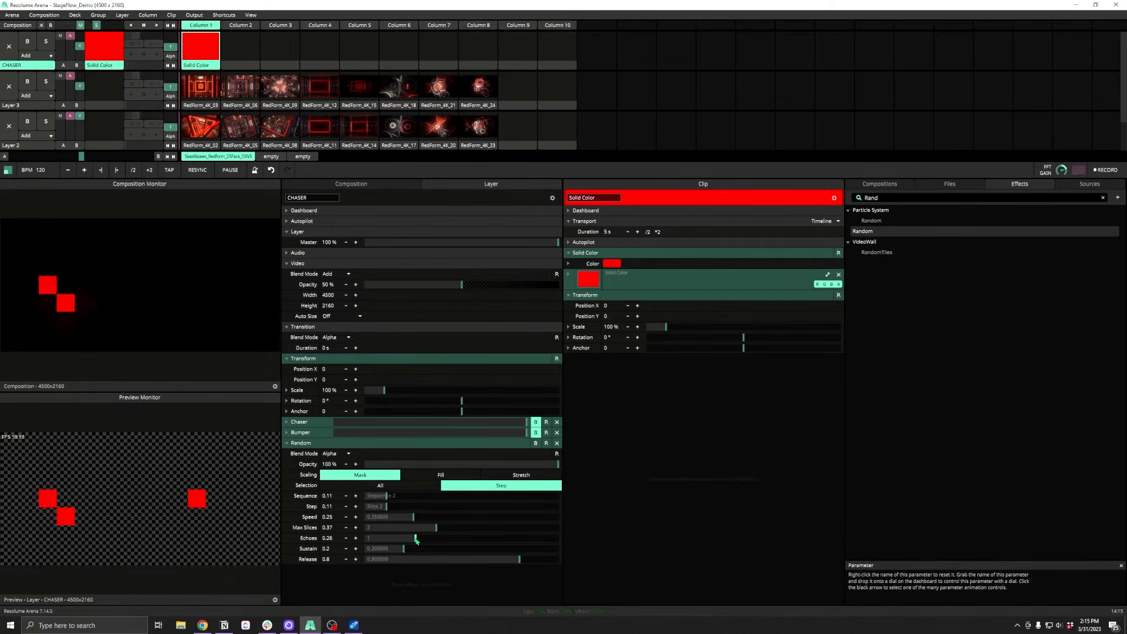
{"action": "left_click_drag", "start_coordinate": [417, 540], "coordinate": [383, 548]}
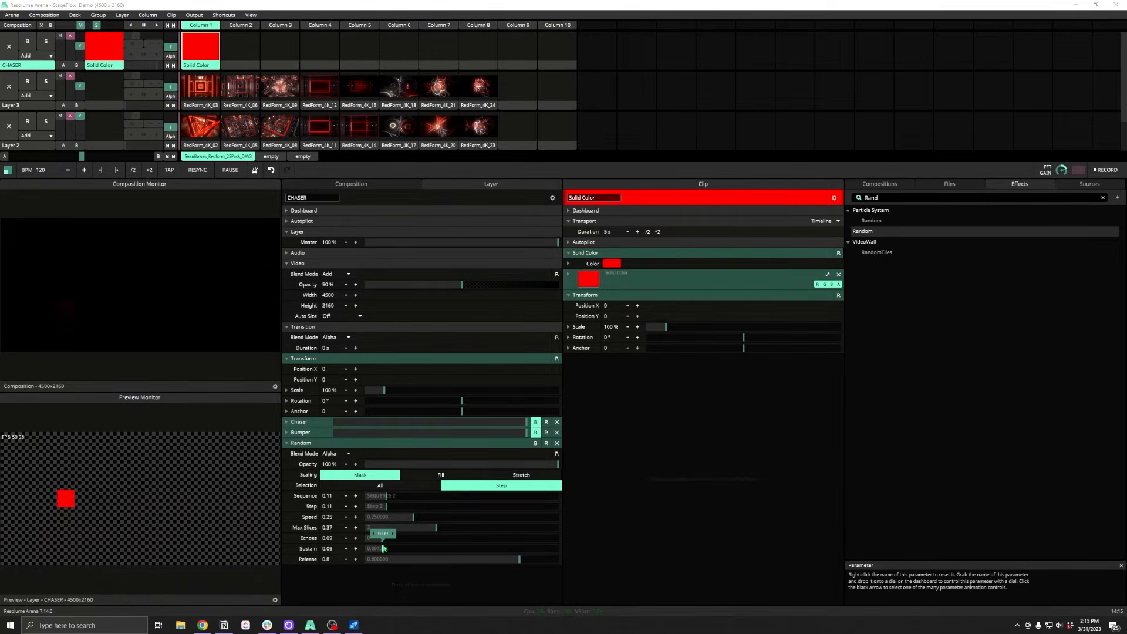
{"action": "left_click_drag", "start_coordinate": [519, 559], "coordinate": [361, 569]}
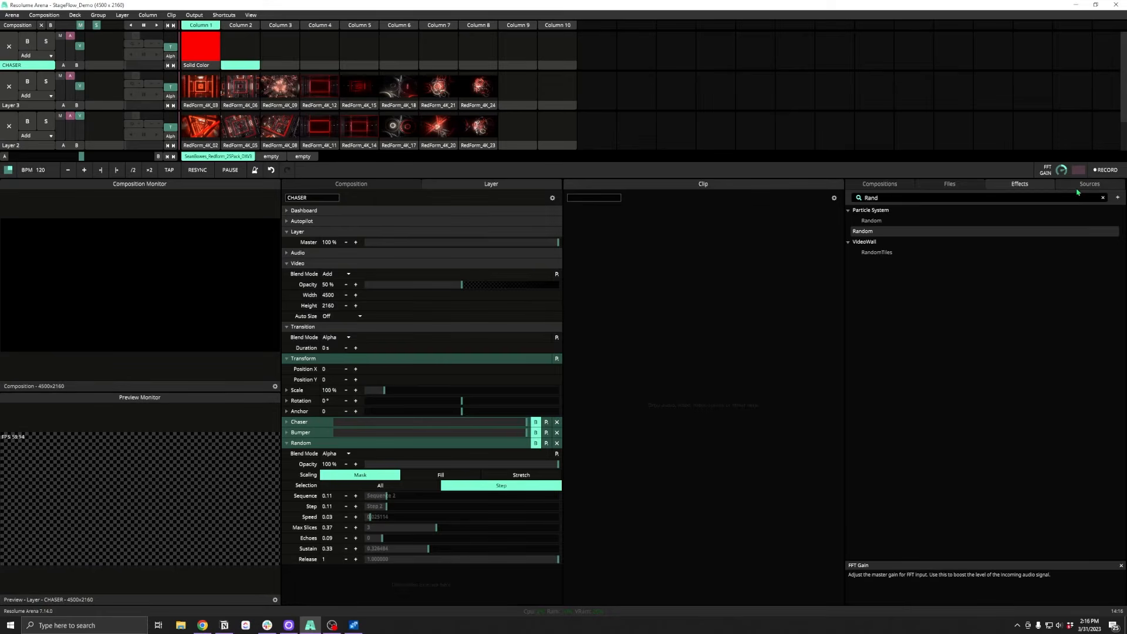
Find the Outliner source and add it as a clip in column 2 of the CHASER layer
{"action": "left_click", "coordinate": [1079, 185]}
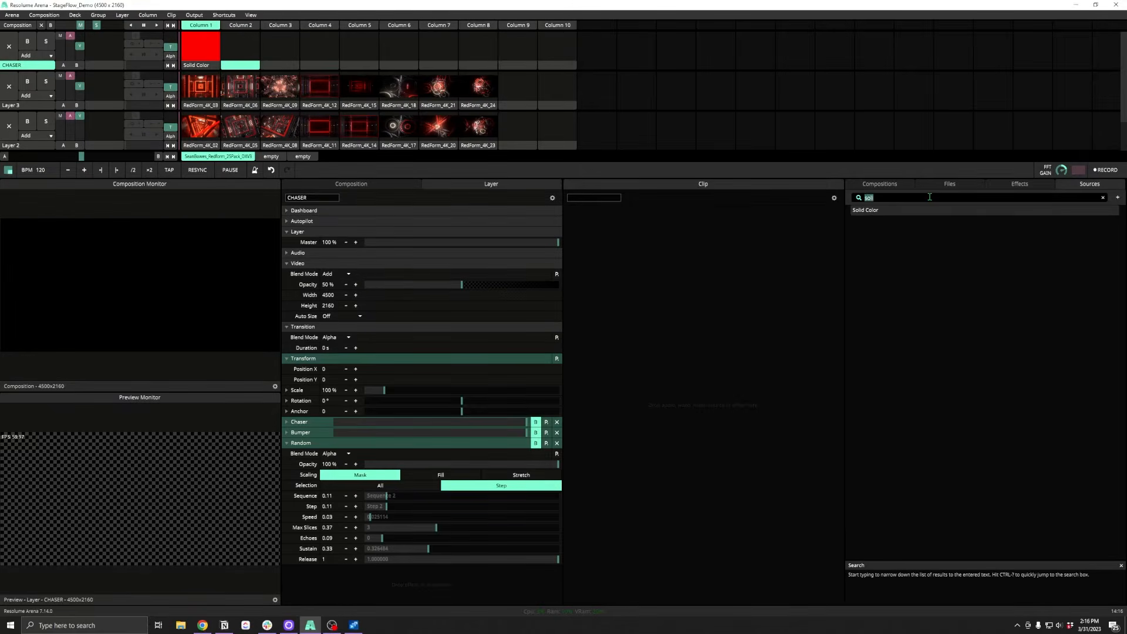
{"action": "type", "text": "Outl"}
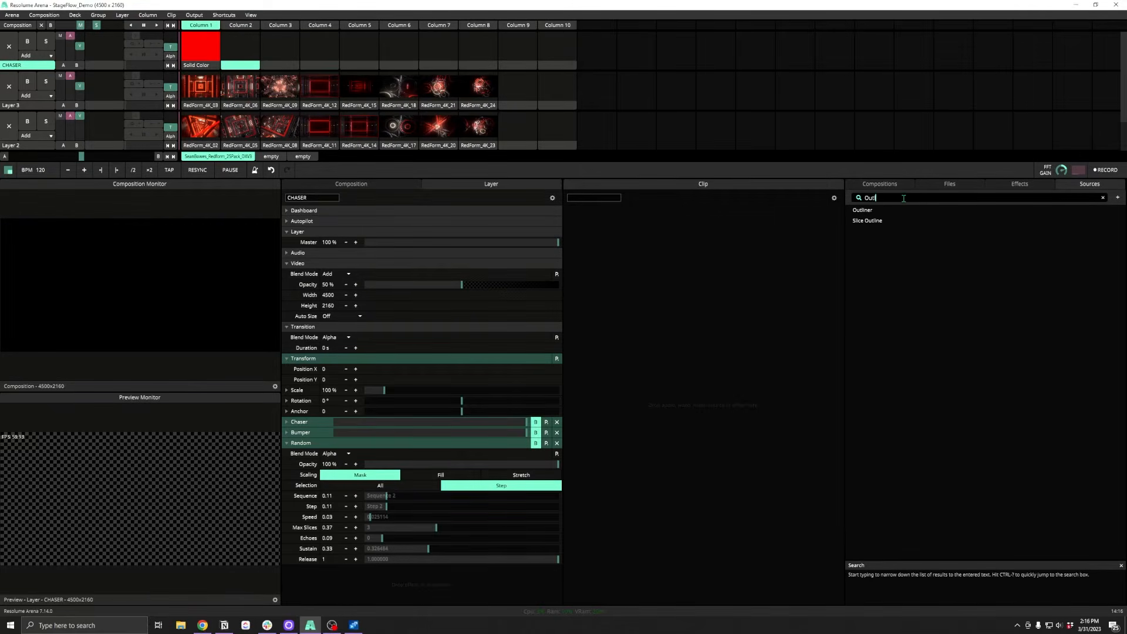
{"action": "left_click_drag", "start_coordinate": [864, 210], "coordinate": [242, 47]}
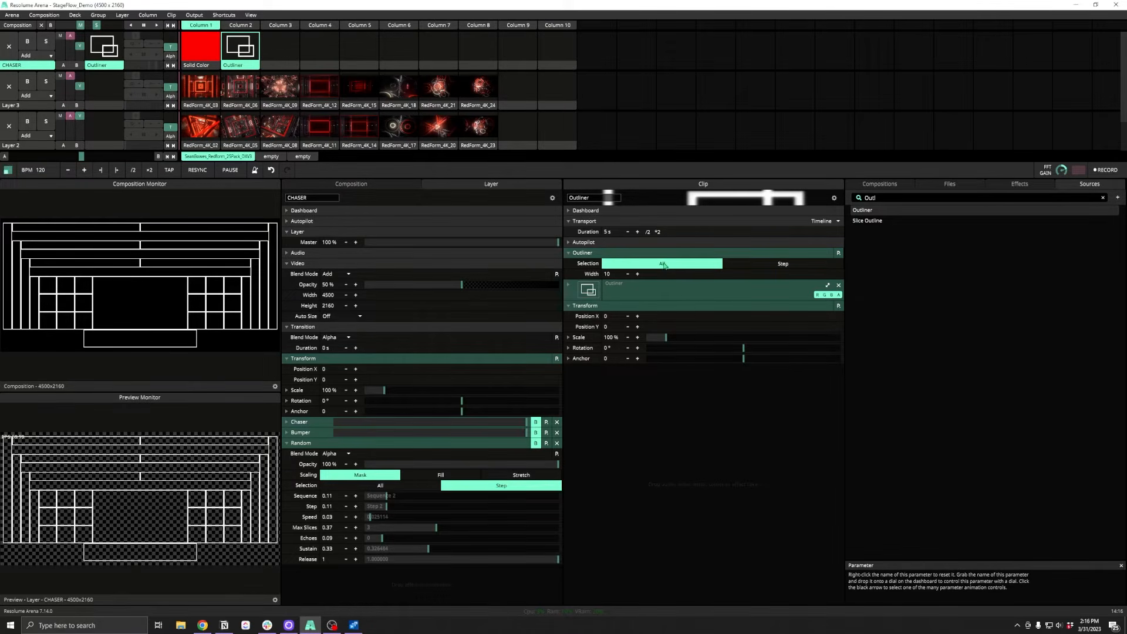
Try the Outliner's Step selection with Sequence at 0.27, return it to All, and set its Width to 11
{"action": "left_click", "coordinate": [774, 266]}
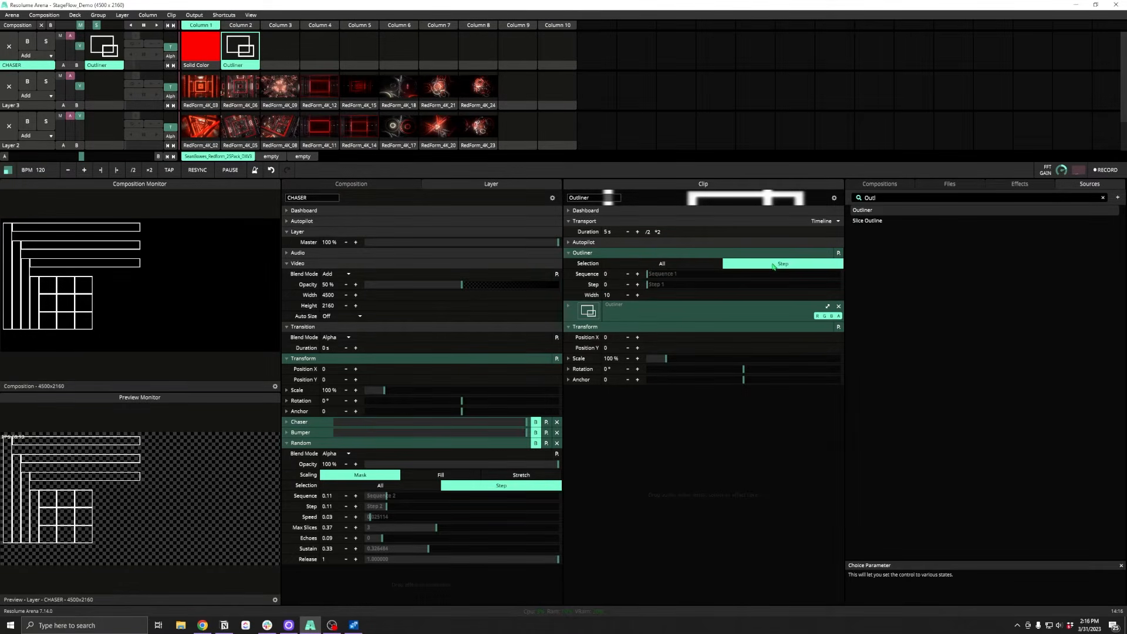
{"action": "left_click_drag", "start_coordinate": [660, 277], "coordinate": [699, 278]}
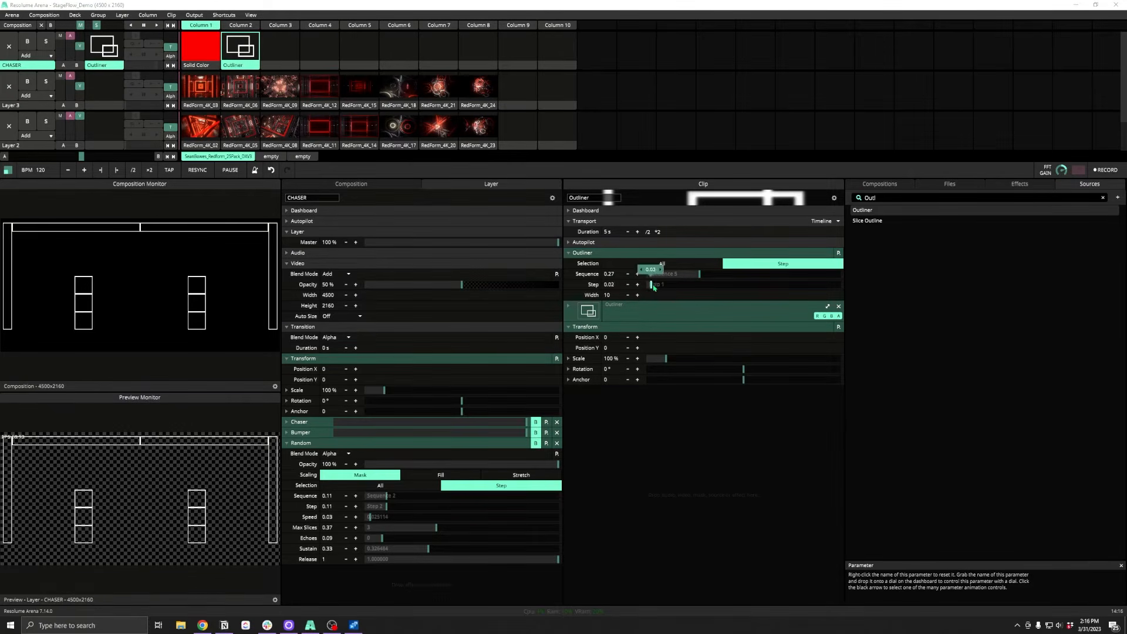
{"action": "left_click", "coordinate": [691, 266]}
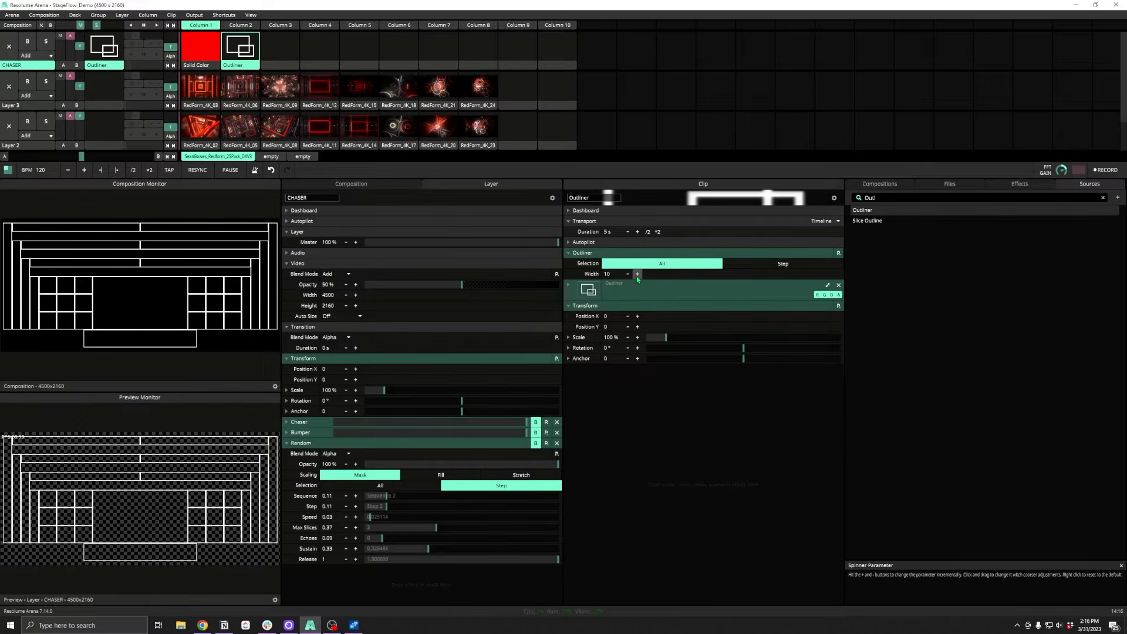
{"action": "mouse_move", "coordinate": [640, 278]}
{"action": "left_mouse_down"}
{"action": "mouse_move", "coordinate": [735, 273]}
{"action": "mouse_move", "coordinate": [625, 273]}
{"action": "mouse_move", "coordinate": [664, 270]}
{"action": "mouse_move", "coordinate": [644, 272]}
{"action": "left_mouse_up"}
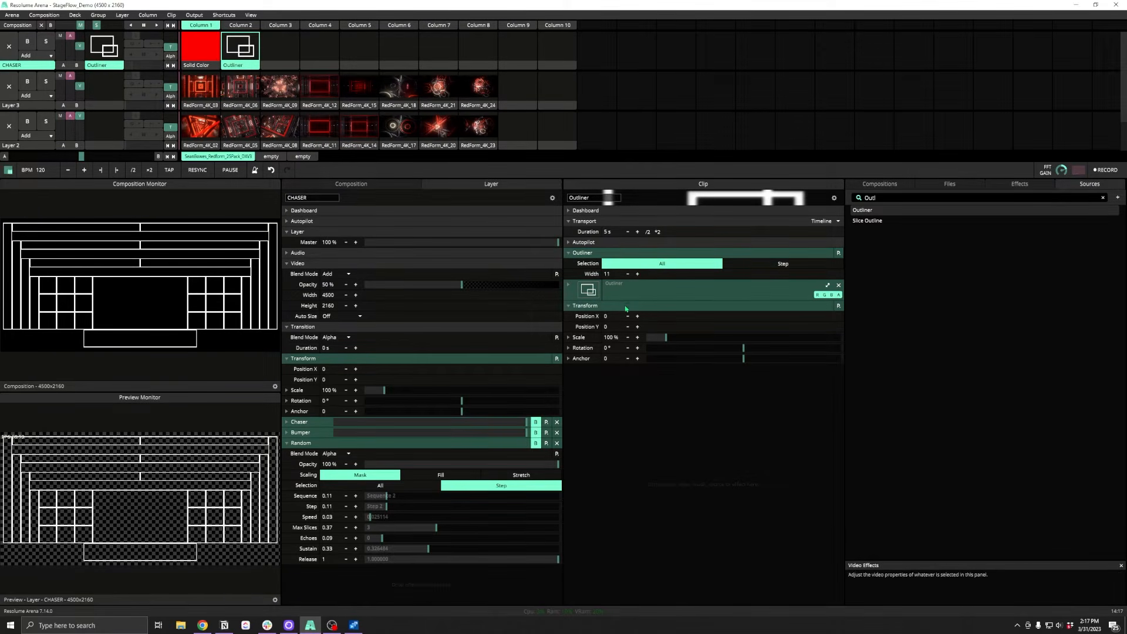
Add the Blue preset of the Colorize effect to the Outliner clip
{"action": "left_click", "coordinate": [998, 186]}
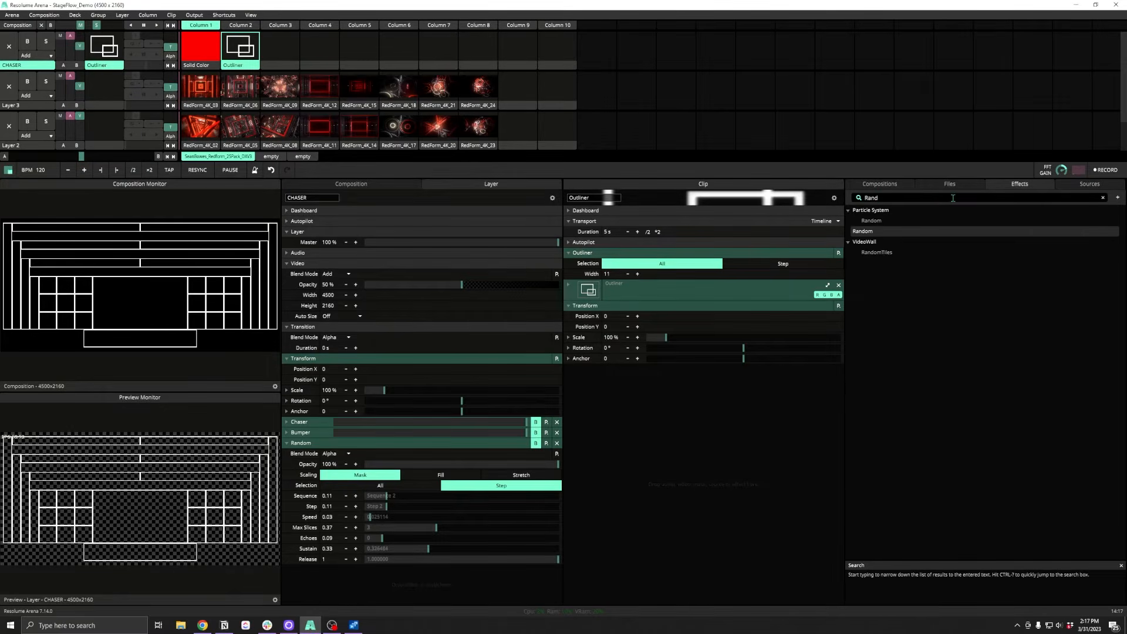
{"action": "type", "text": "color"}
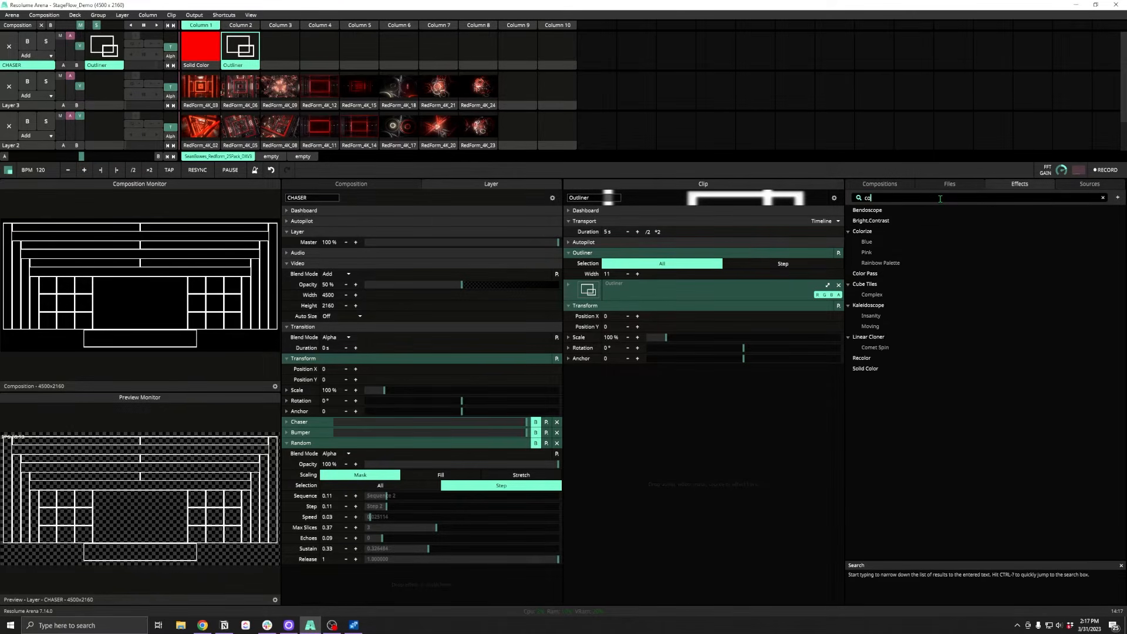
{"action": "left_click_drag", "start_coordinate": [867, 221], "coordinate": [678, 467]}
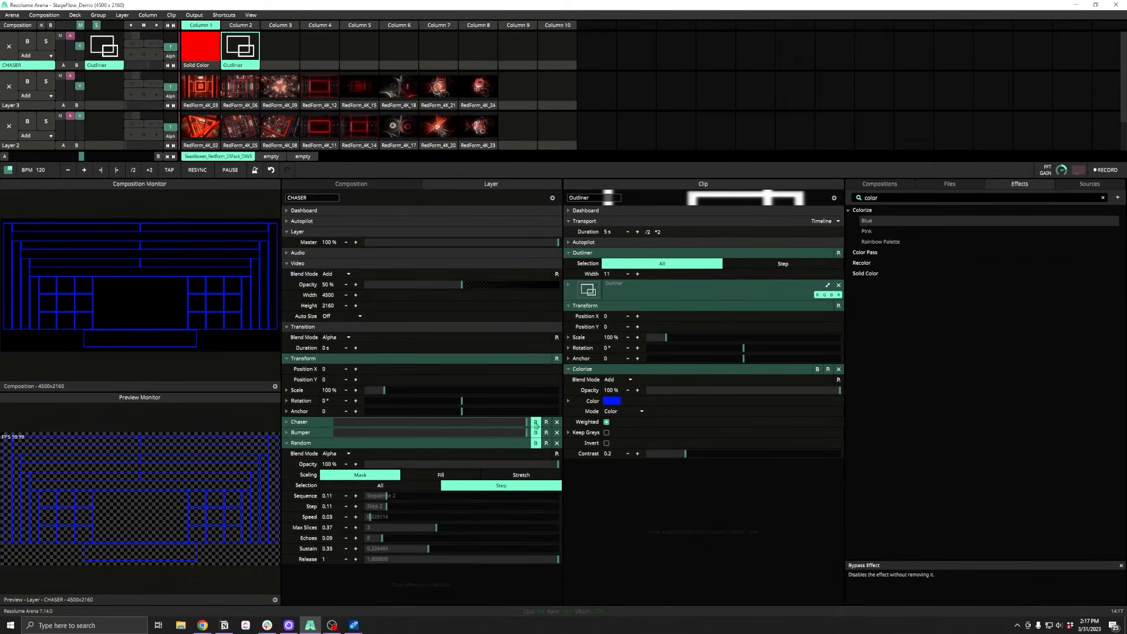
Collapse the Random effect, re-enable the Chaser effect, and run the outlines through different sequences
{"action": "left_click", "coordinate": [290, 443]}
{"action": "left_click", "coordinate": [287, 422]}
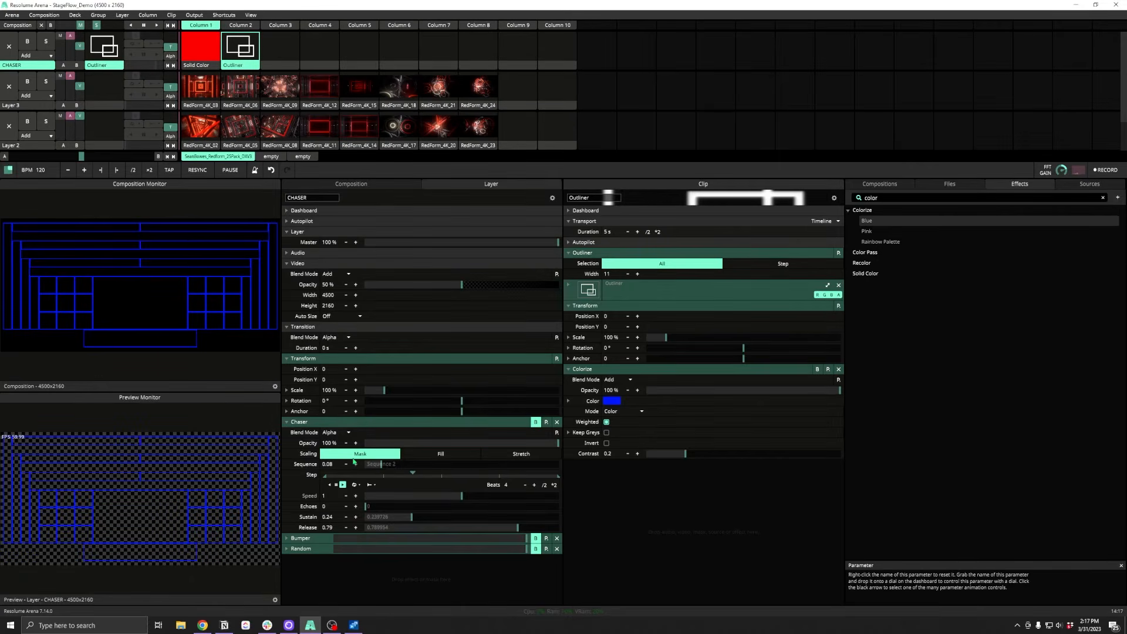
{"action": "left_click", "coordinate": [536, 423]}
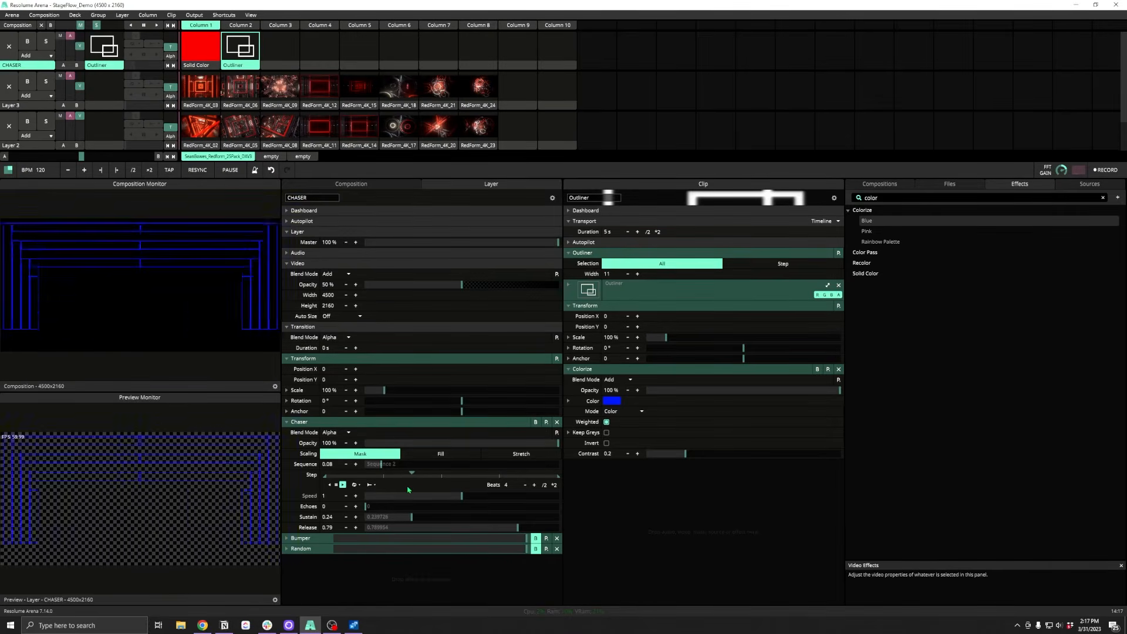
{"action": "left_click_drag", "start_coordinate": [382, 464], "coordinate": [402, 466]}
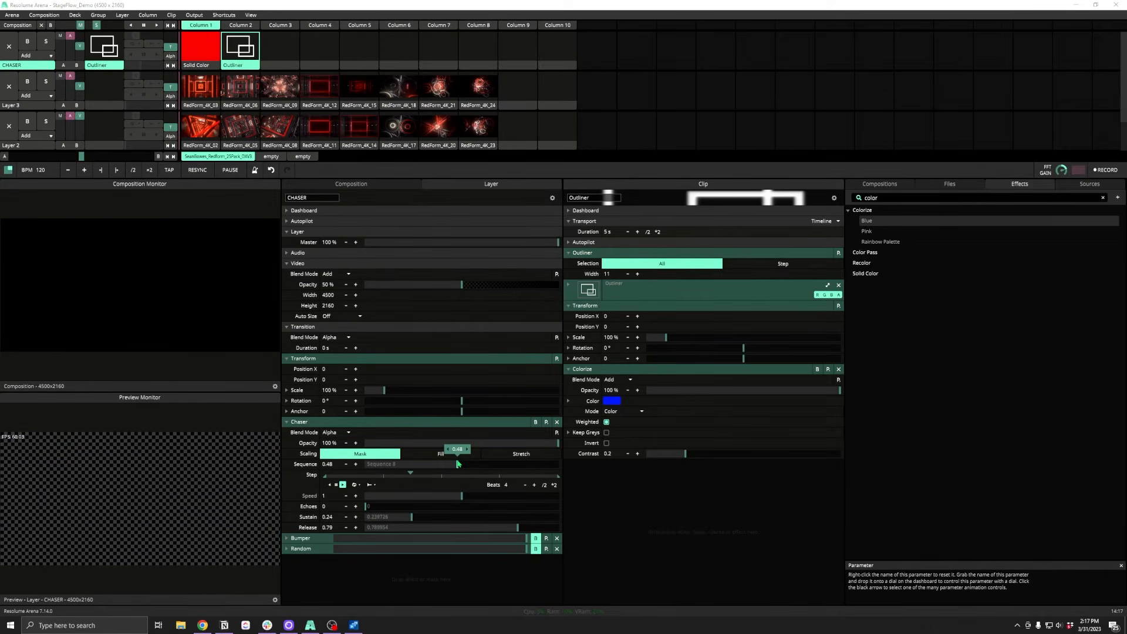
{"action": "left_click_drag", "start_coordinate": [447, 464], "coordinate": [395, 464]}
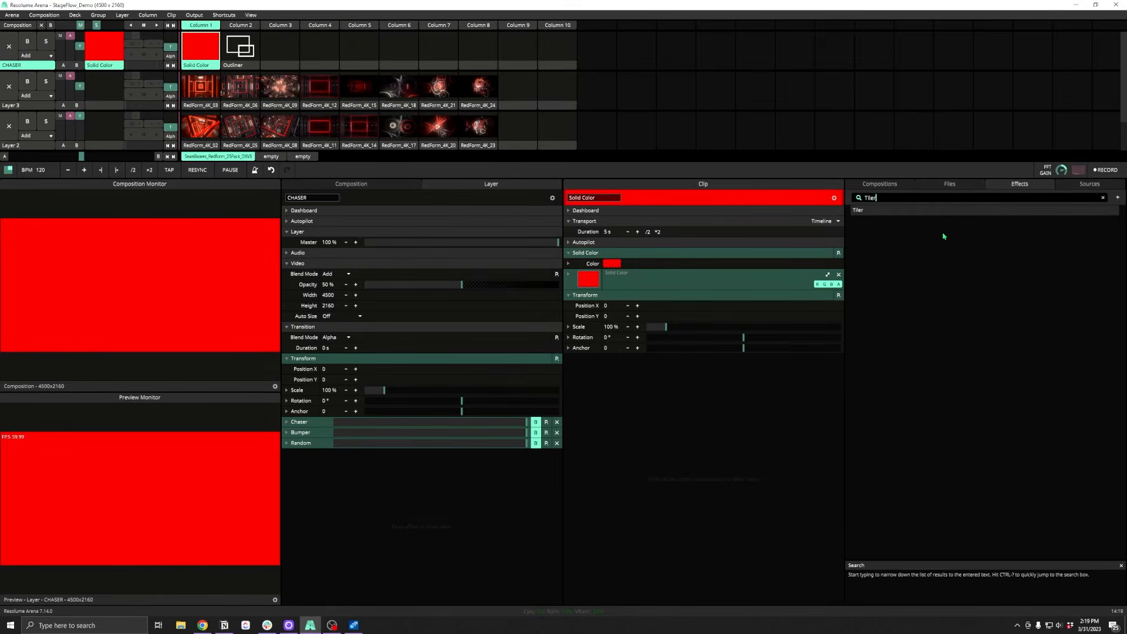
Add the Tiler effect to the CHASER layer, try its Step selection on different sequences and steps, and return it to All
{"action": "left_click_drag", "start_coordinate": [886, 211], "coordinate": [468, 523]}
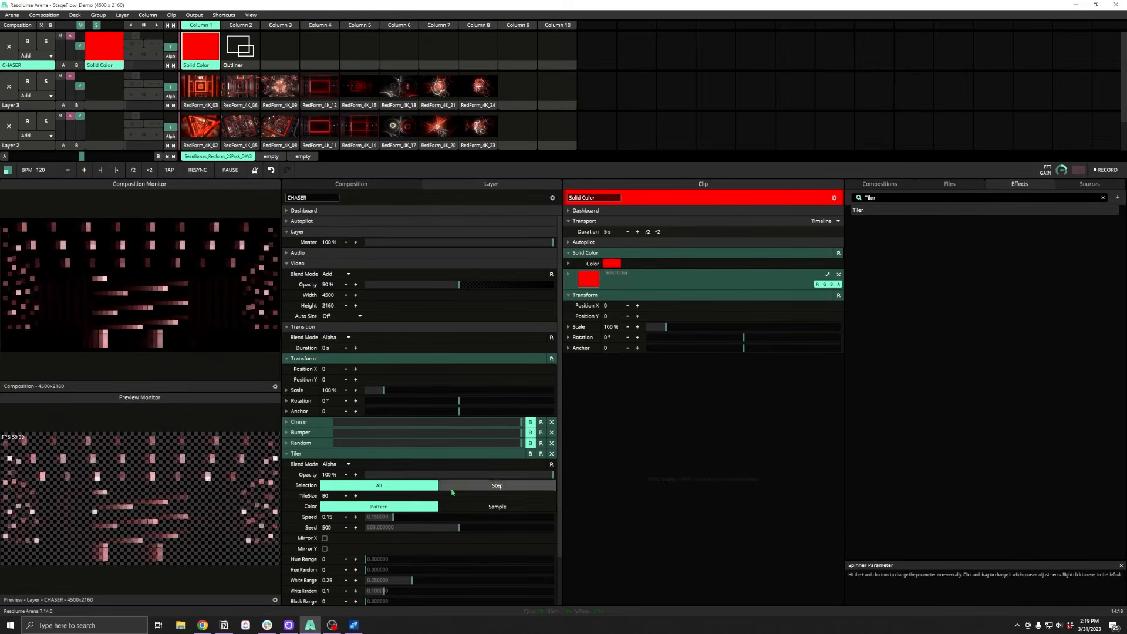
{"action": "scroll", "coordinate": [427, 419], "scroll_direction": "down", "scroll_amount": 3}
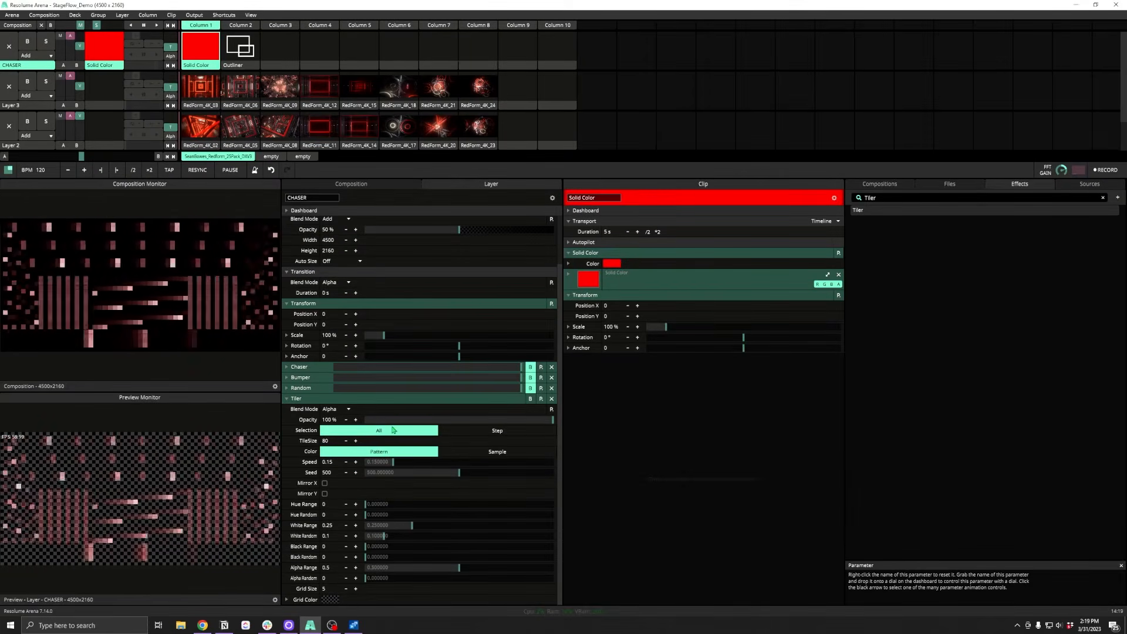
{"action": "left_click", "coordinate": [476, 432]}
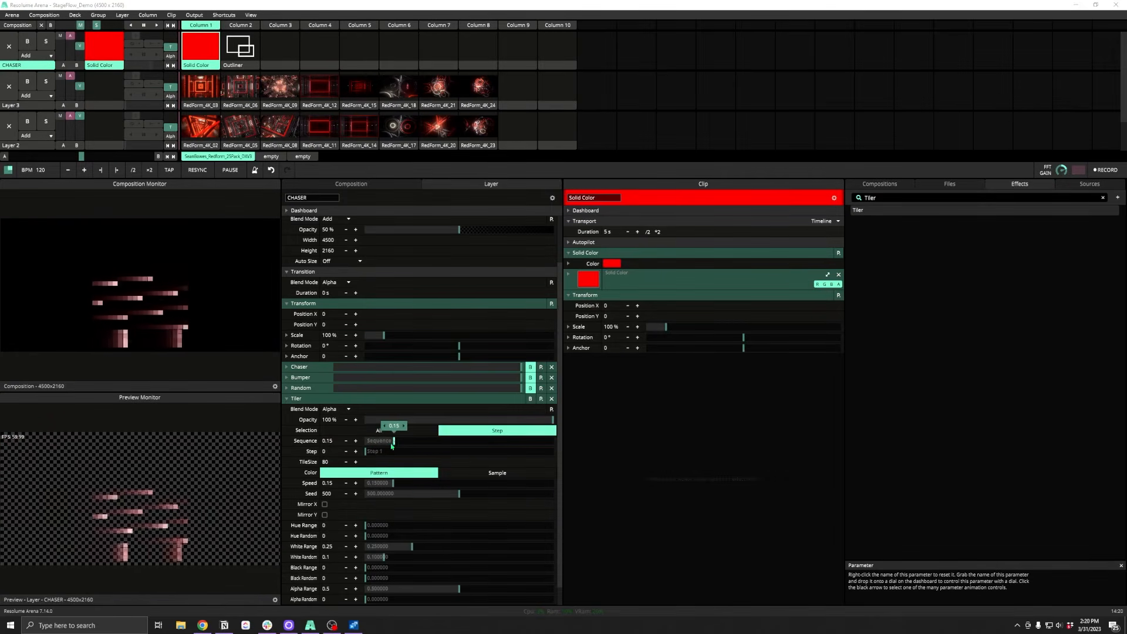
{"action": "left_click_drag", "start_coordinate": [368, 451], "coordinate": [403, 452]}
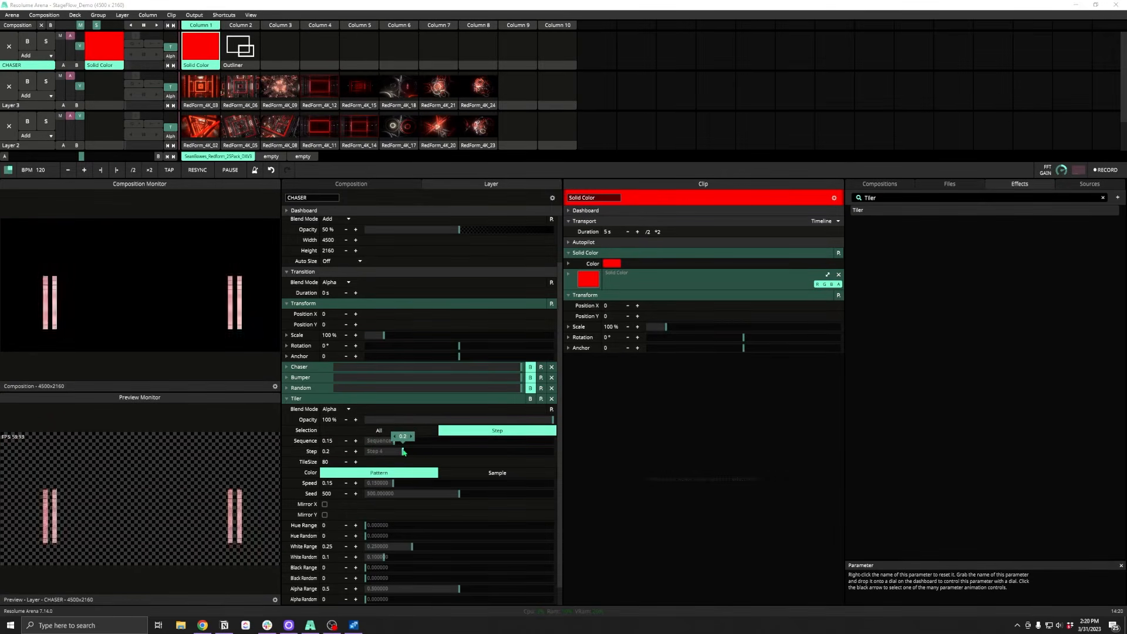
{"action": "left_click", "coordinate": [398, 432]}
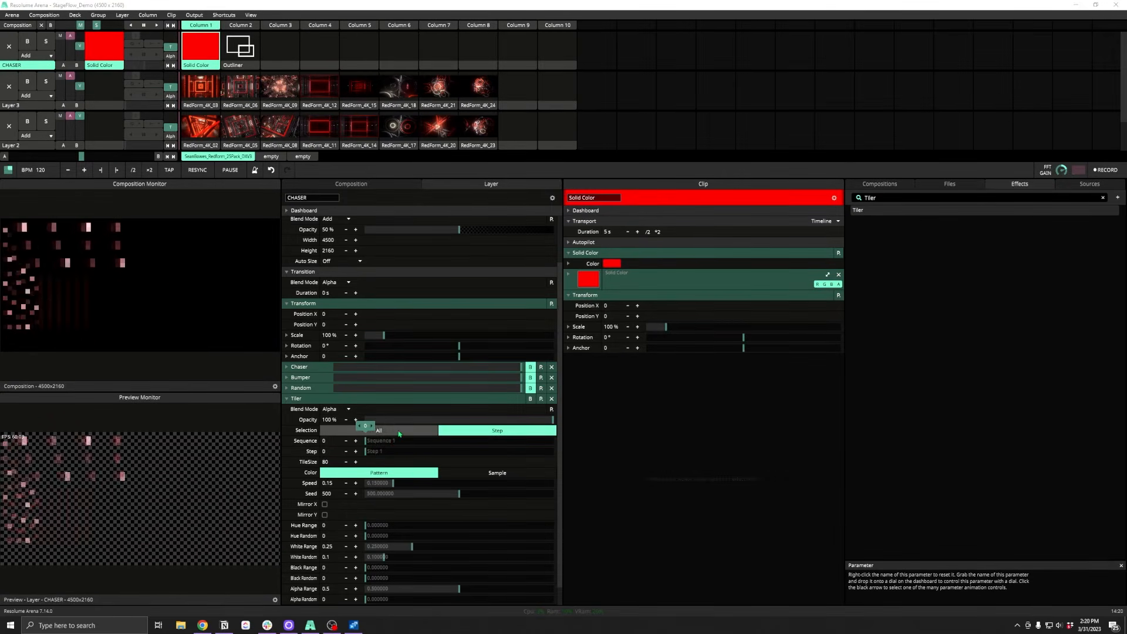
Compare larger and smaller TileSize values on the Tiler effect, such as 81 and 41, and settle on 56
{"action": "left_click", "coordinate": [355, 440]}
{"action": "left_click", "coordinate": [355, 441]}
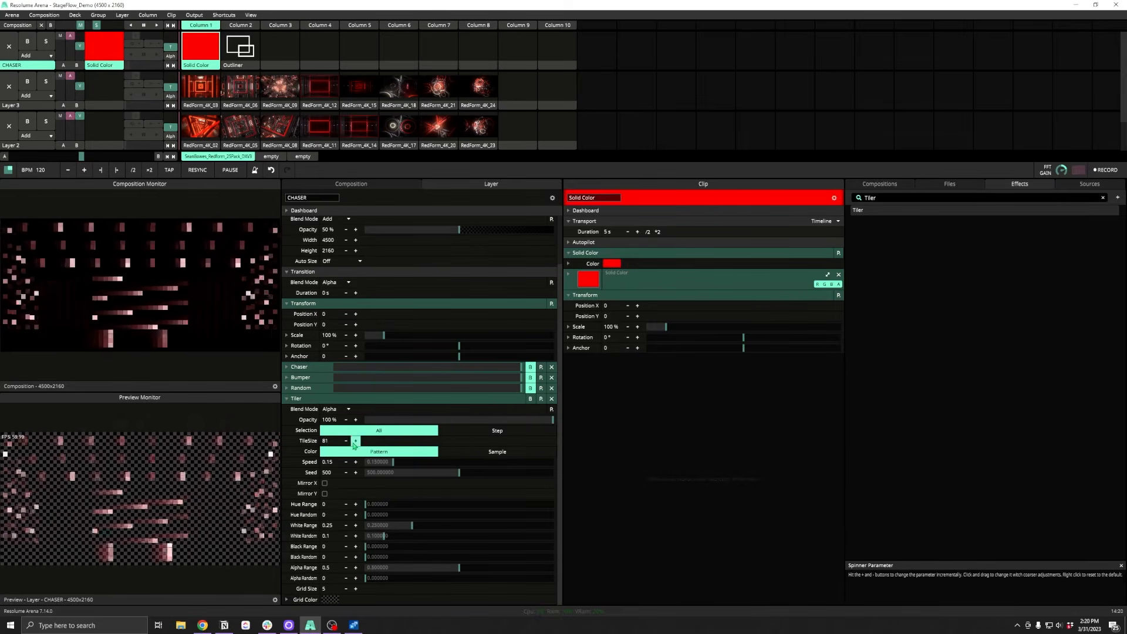
{"action": "left_click_drag", "start_coordinate": [354, 444], "coordinate": [380, 437]}
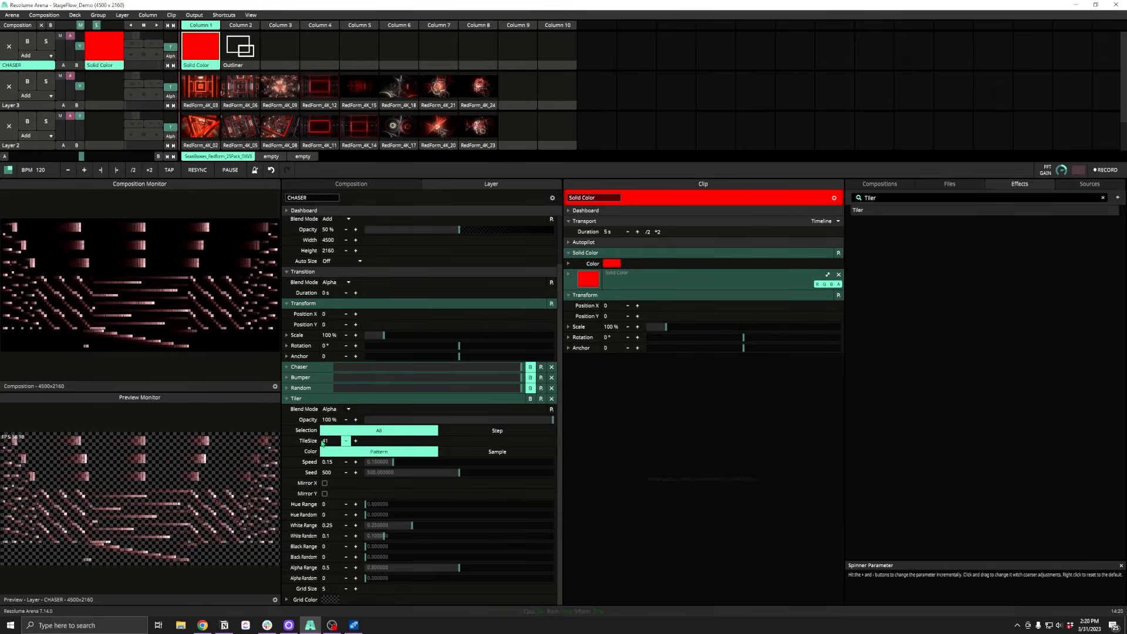
{"action": "left_click_drag", "start_coordinate": [336, 441], "coordinate": [356, 439]}
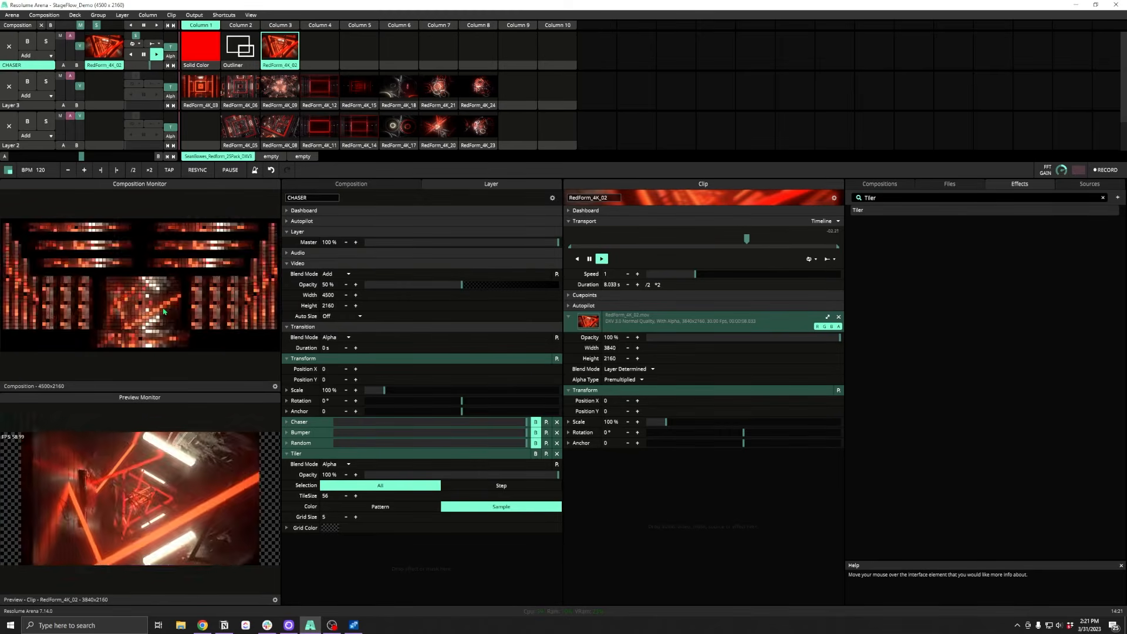
Switch the Tiler effect's Color to Pattern and set its Seed to about 584.5
{"action": "left_click", "coordinate": [402, 511]}
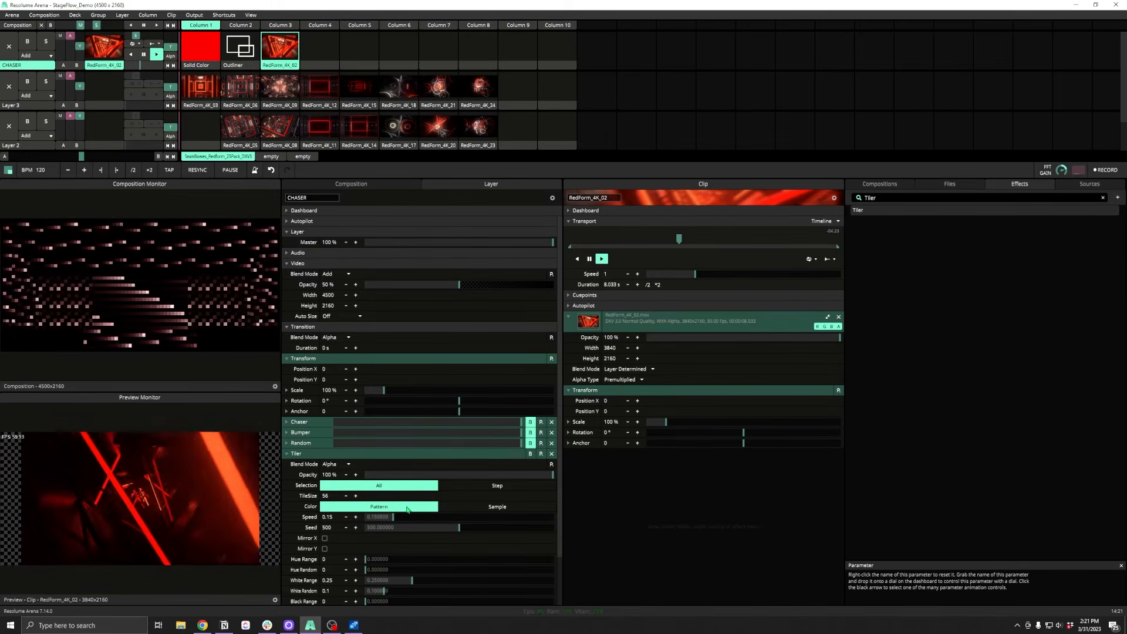
{"action": "scroll", "coordinate": [407, 510], "scroll_direction": "down", "scroll_amount": 3}
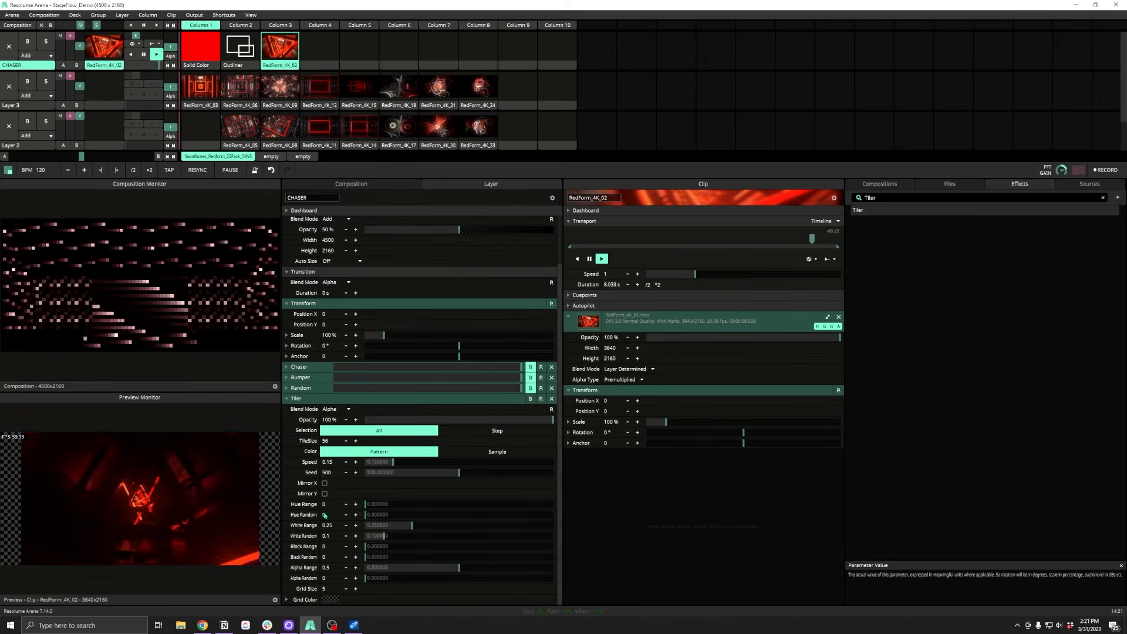
{"action": "mouse_move", "coordinate": [393, 463]}
{"action": "left_mouse_down"}
{"action": "mouse_move", "coordinate": [441, 464]}
{"action": "mouse_move", "coordinate": [396, 463]}
{"action": "mouse_move", "coordinate": [432, 474]}
{"action": "mouse_move", "coordinate": [386, 479]}
{"action": "left_mouse_up"}
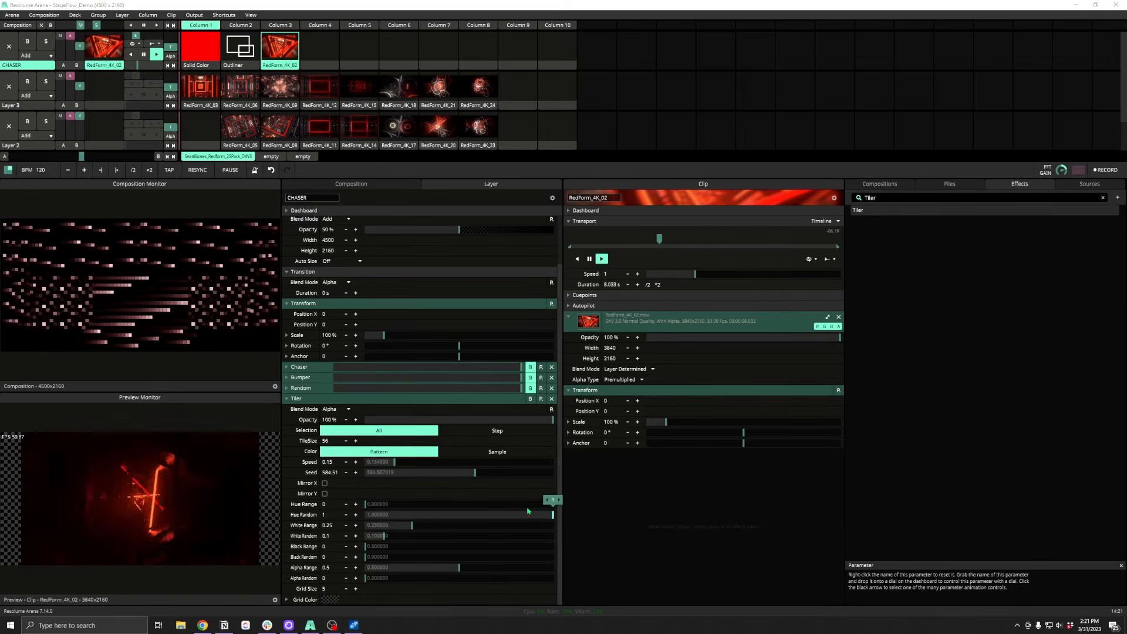
Try the Tiler's Hue Range and Hue Random, reset both to 0, and adjust its Alpha Range and Seed
{"action": "mouse_move", "coordinate": [530, 511]}
{"action": "left_mouse_down"}
{"action": "mouse_move", "coordinate": [341, 519]}
{"action": "mouse_move", "coordinate": [367, 504]}
{"action": "mouse_move", "coordinate": [548, 504]}
{"action": "left_mouse_up"}
{"action": "mouse_move", "coordinate": [365, 515]}
{"action": "left_mouse_down"}
{"action": "mouse_move", "coordinate": [550, 515]}
{"action": "mouse_move", "coordinate": [359, 514]}
{"action": "left_mouse_up"}
{"action": "left_click_drag", "start_coordinate": [490, 506], "coordinate": [345, 514]}
{"action": "mouse_move", "coordinate": [457, 569]}
{"action": "left_mouse_down"}
{"action": "mouse_move", "coordinate": [379, 571]}
{"action": "mouse_move", "coordinate": [467, 569]}
{"action": "left_mouse_up"}
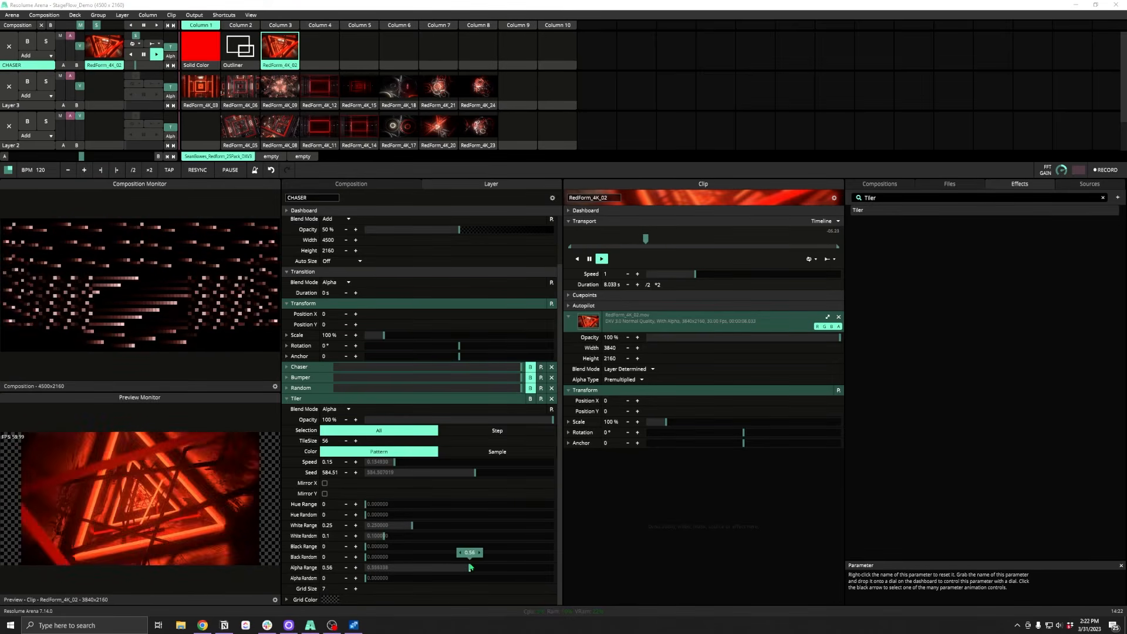
{"action": "left_click_drag", "start_coordinate": [486, 478], "coordinate": [433, 478]}
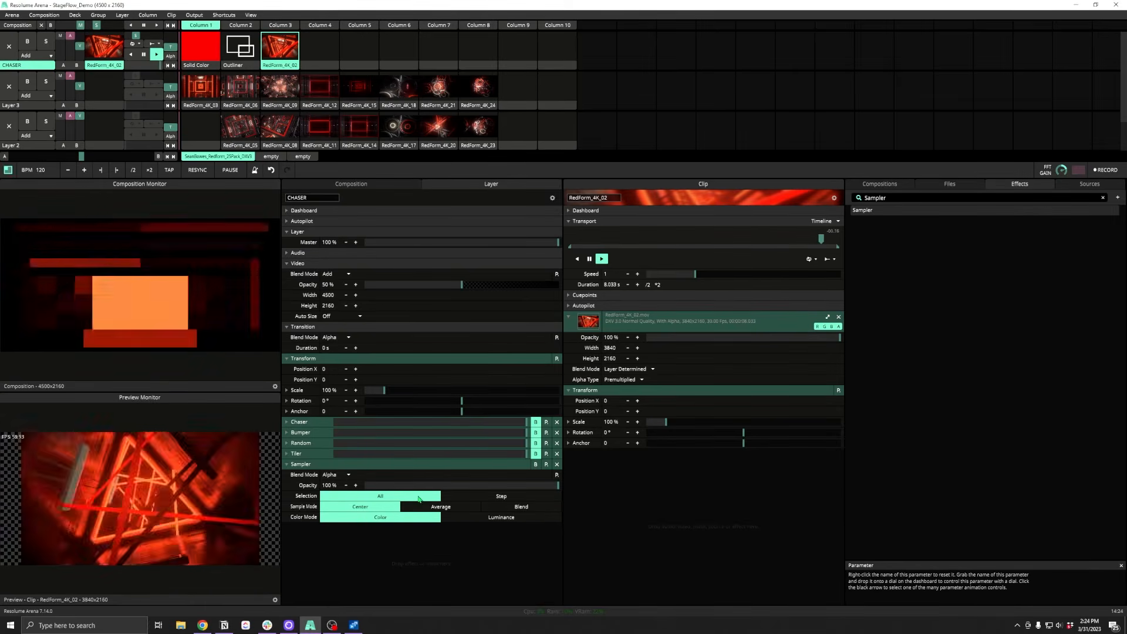
Try the Sampler effect's Step selection with Sequence at 0.23 and Step at 0.13, and return it to All
{"action": "left_click", "coordinate": [478, 497]}
{"action": "left_click_drag", "start_coordinate": [367, 506], "coordinate": [391, 519]}
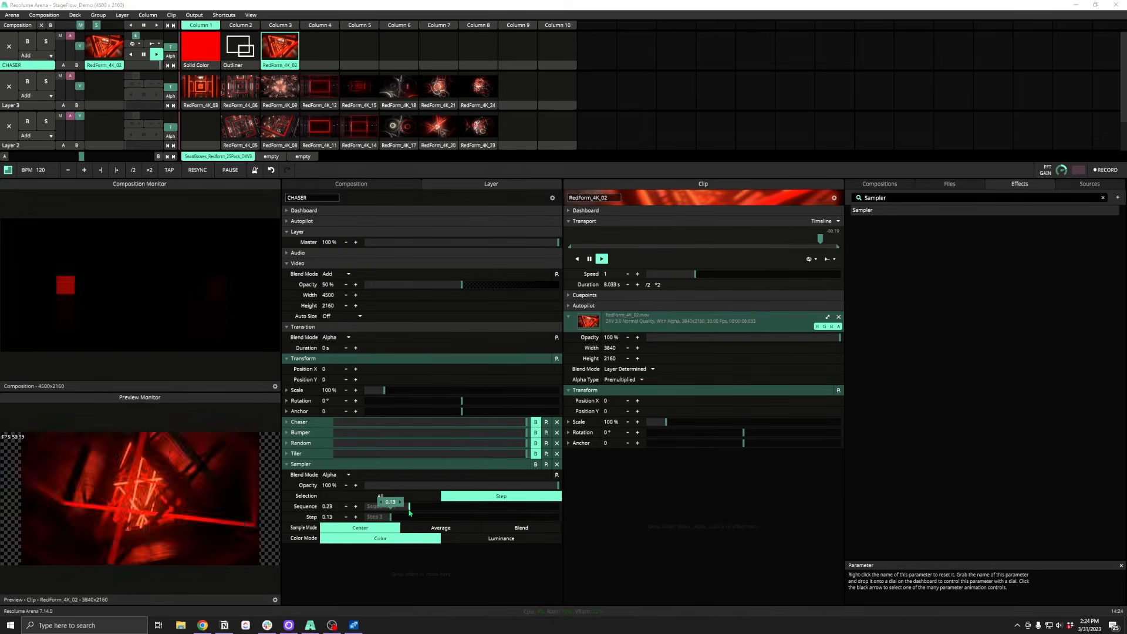
{"action": "left_click", "coordinate": [423, 497]}
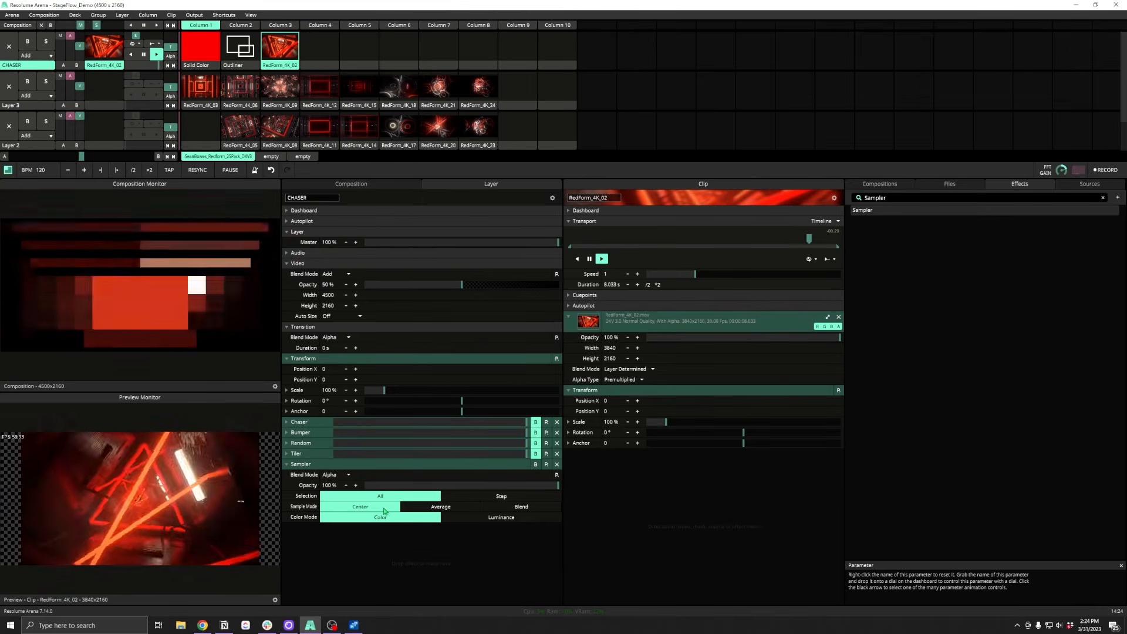
Compare the Sampler's Average and Blend sample modes, and switch its Color Mode to Luminance
{"action": "left_click", "coordinate": [437, 508]}
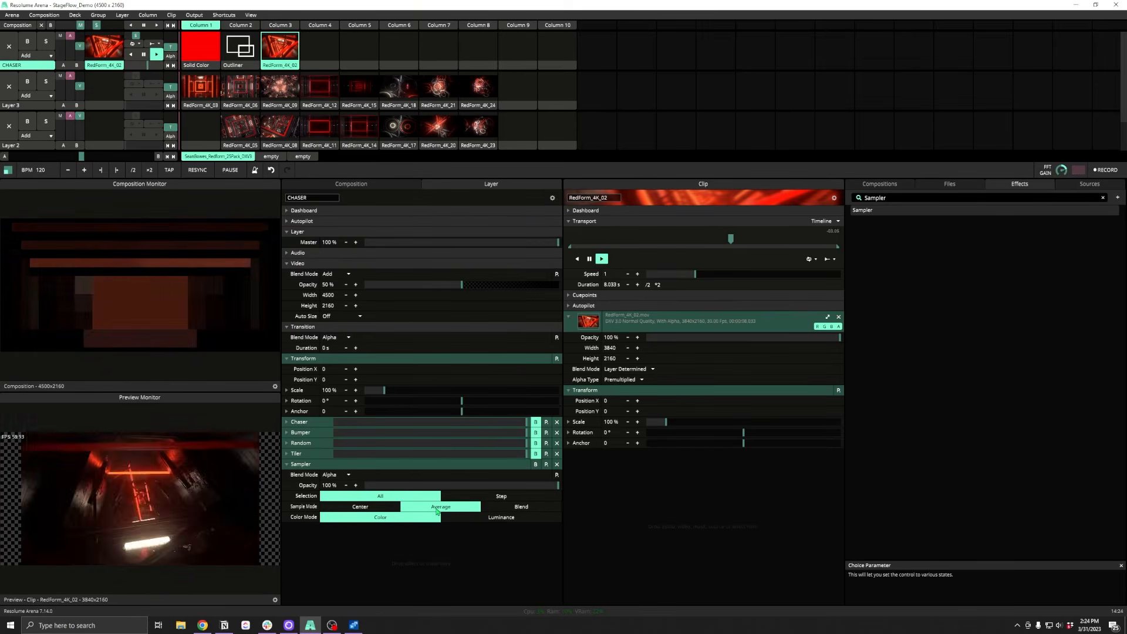
{"action": "left_click", "coordinate": [520, 507]}
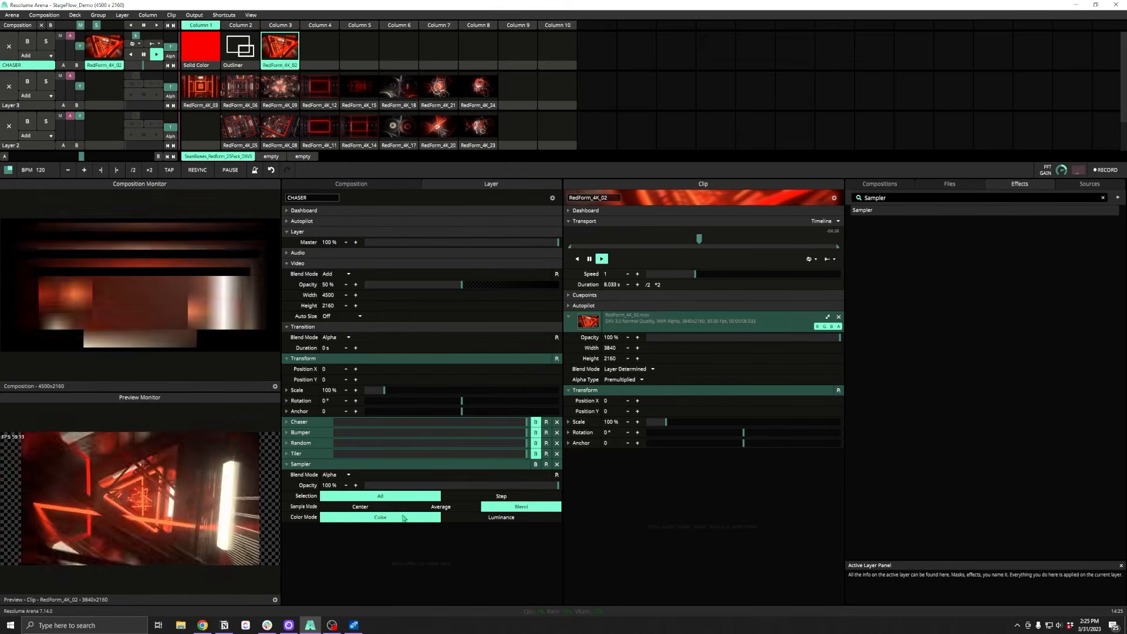
{"action": "left_click", "coordinate": [493, 519]}
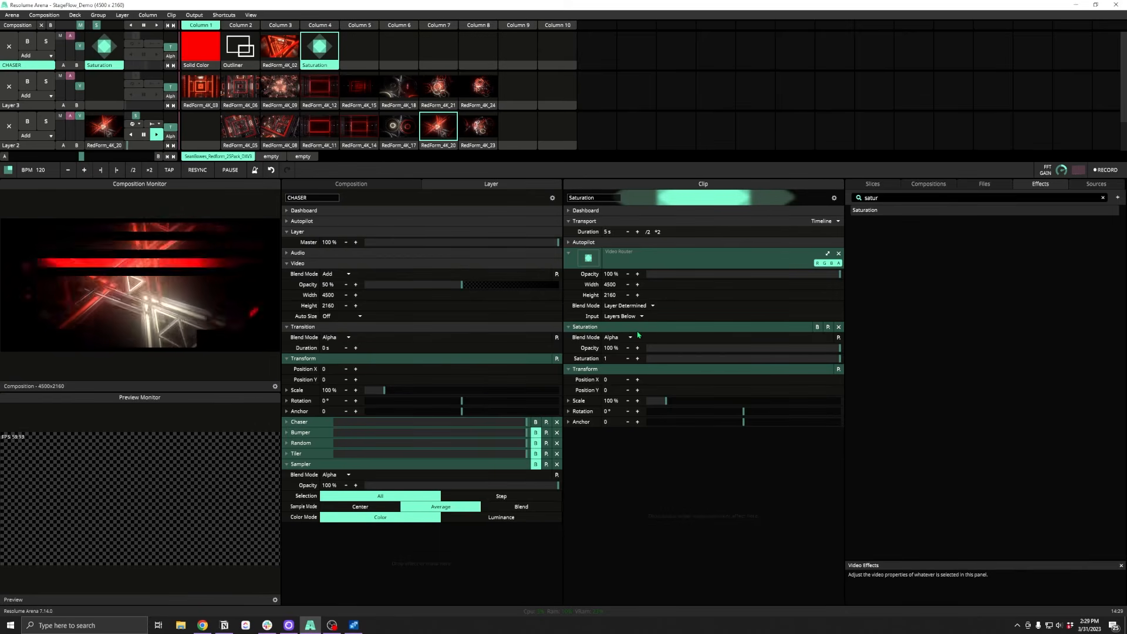
Play the Solid Color and Saturation clips on the CHASER layer in turn, and set the Chaser effect's Sequence to 0.25
{"action": "left_click", "coordinate": [202, 51]}
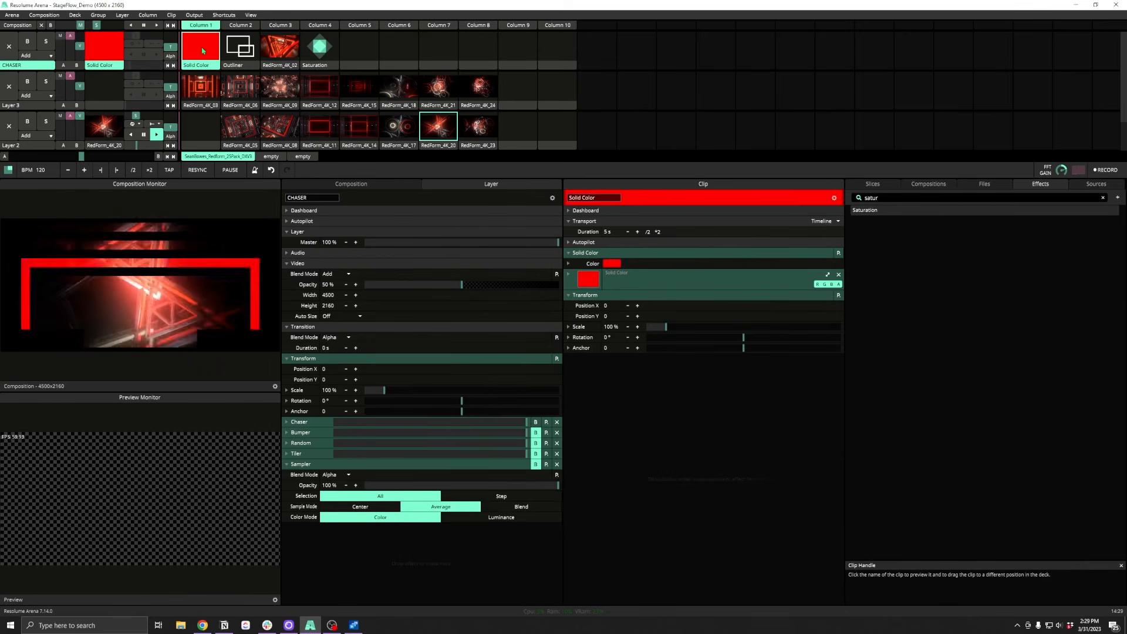
{"action": "left_click", "coordinate": [320, 51]}
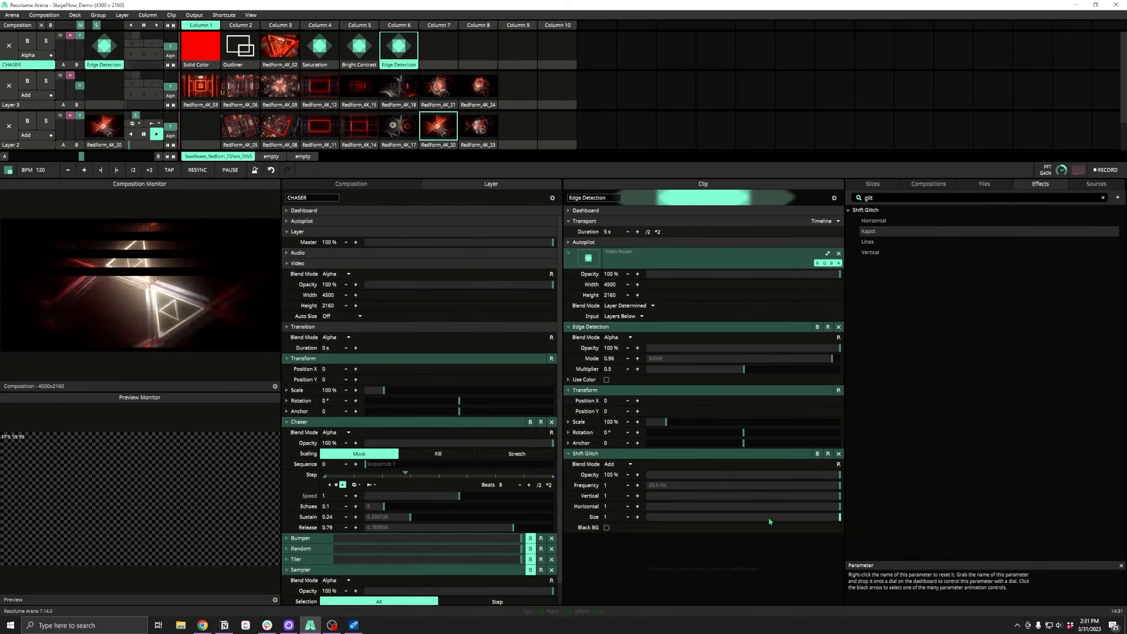
{"action": "left_click_drag", "start_coordinate": [366, 464], "coordinate": [414, 465]}
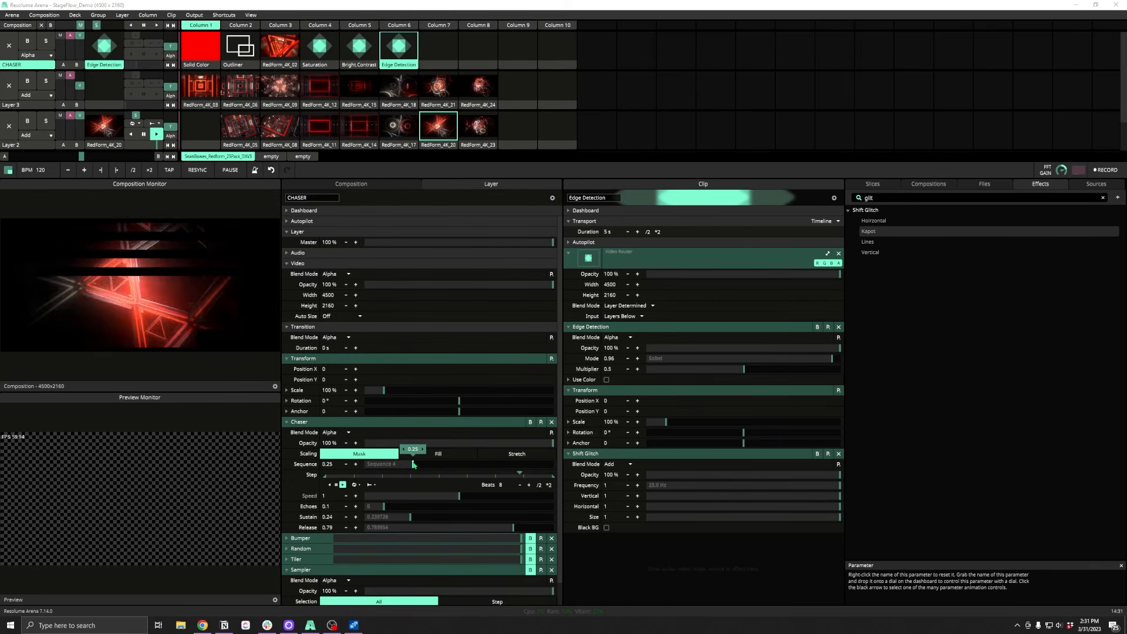